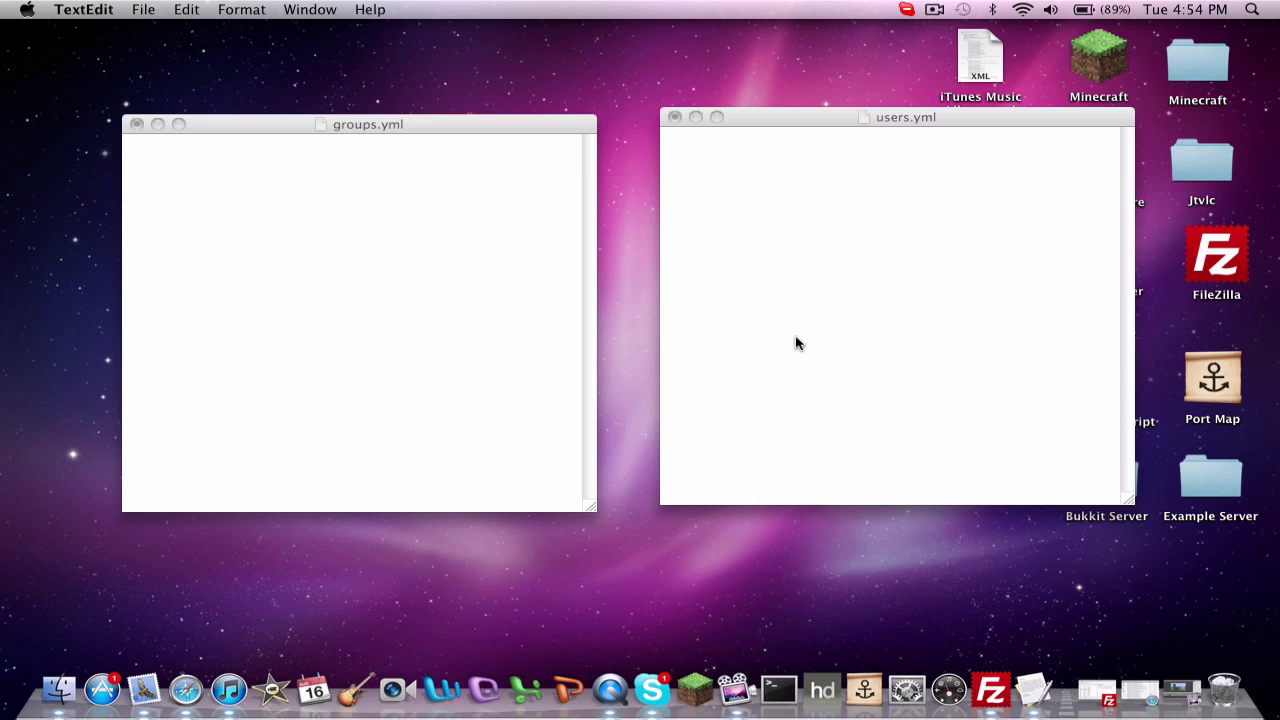
- Bring groups.yml to the front, move users.yml slightly aside, and put the caret in groups.yml
click(359, 122)
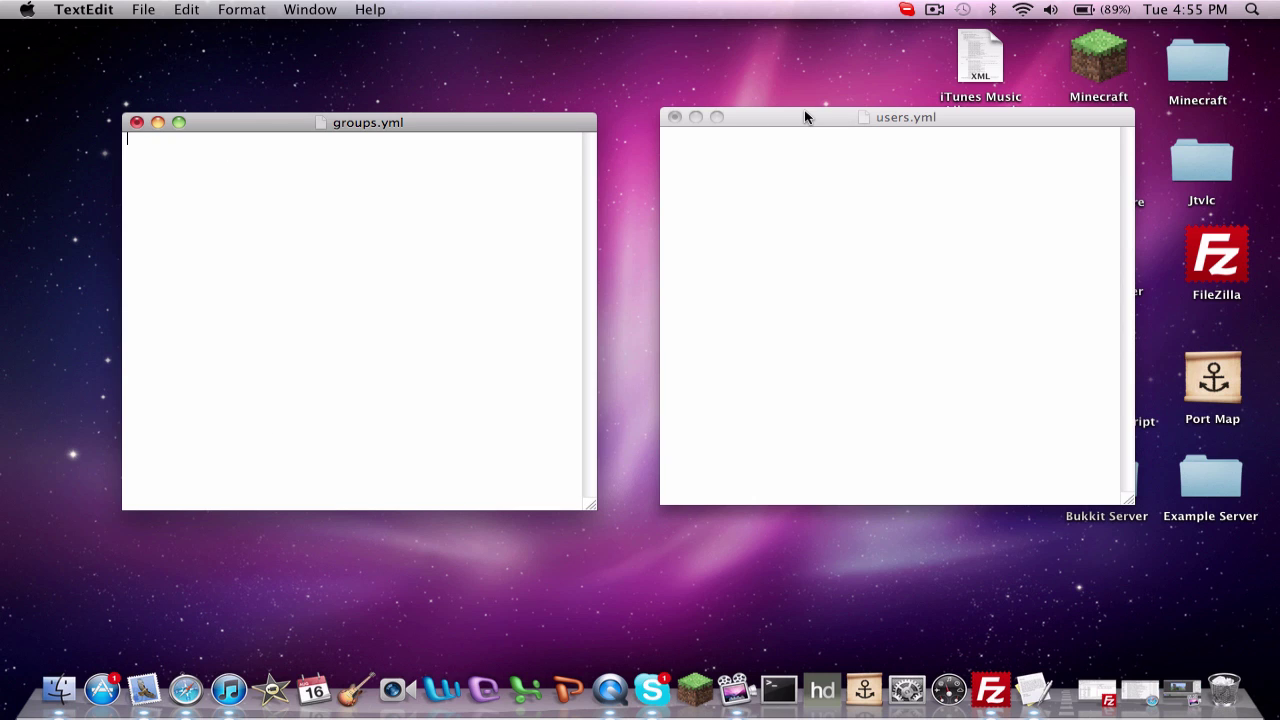
drag(806, 115, 810, 123)
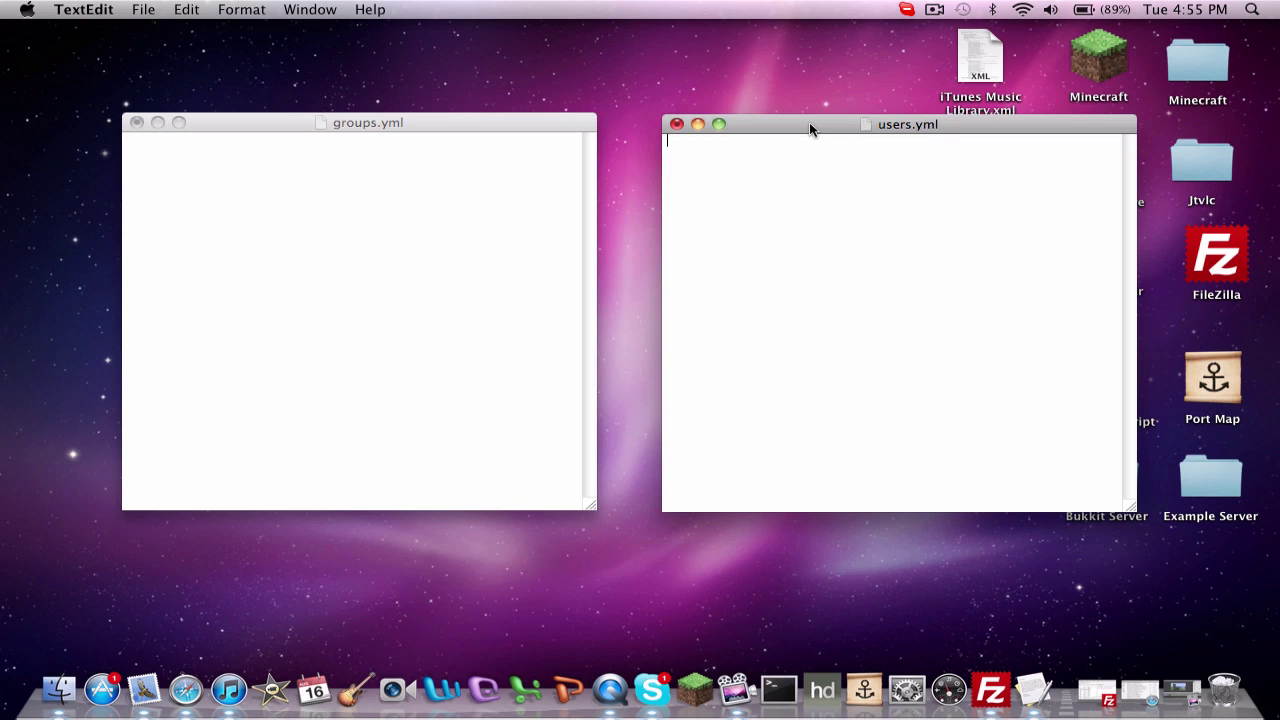
click(337, 181)
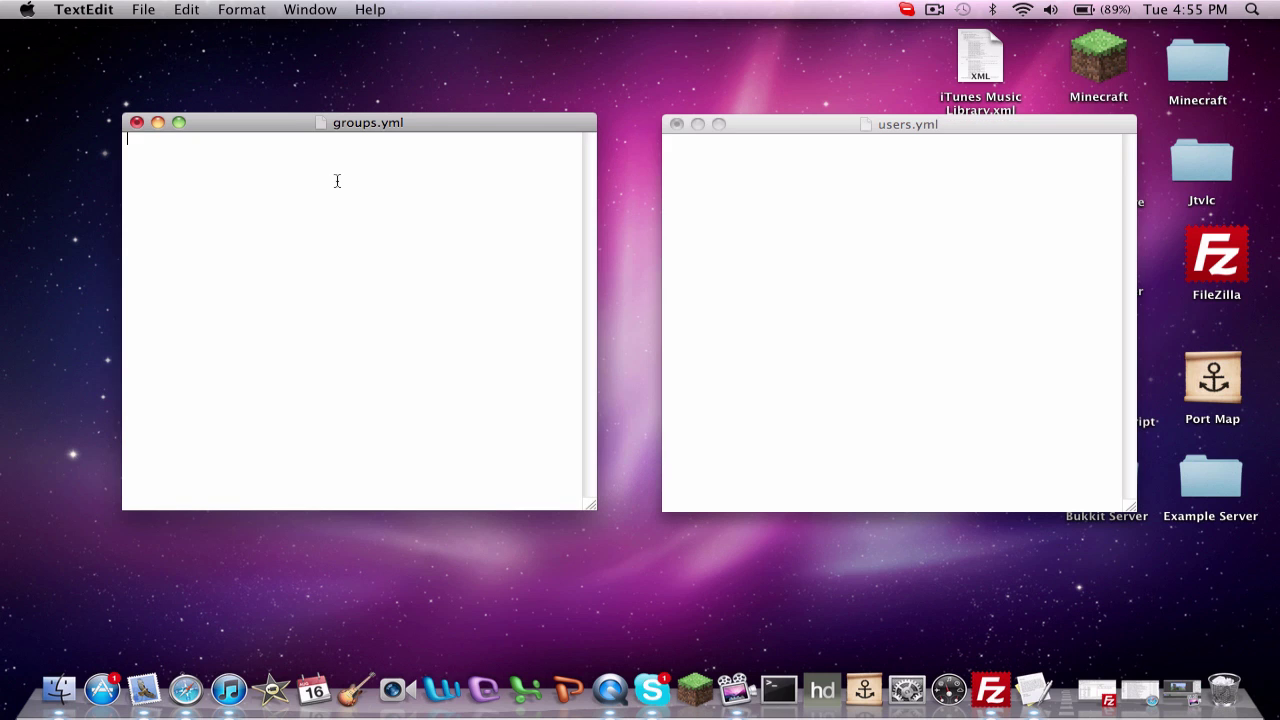
- Write the groups: header, a Default: group with default: true, and an info: block with prefix and suffix
text(groups:)
text(Defat)
key(BackSpace)
text(ult)
text(:)
text(default)
text(:)
text( true)
text(info:)
text(pre)
text(fix)
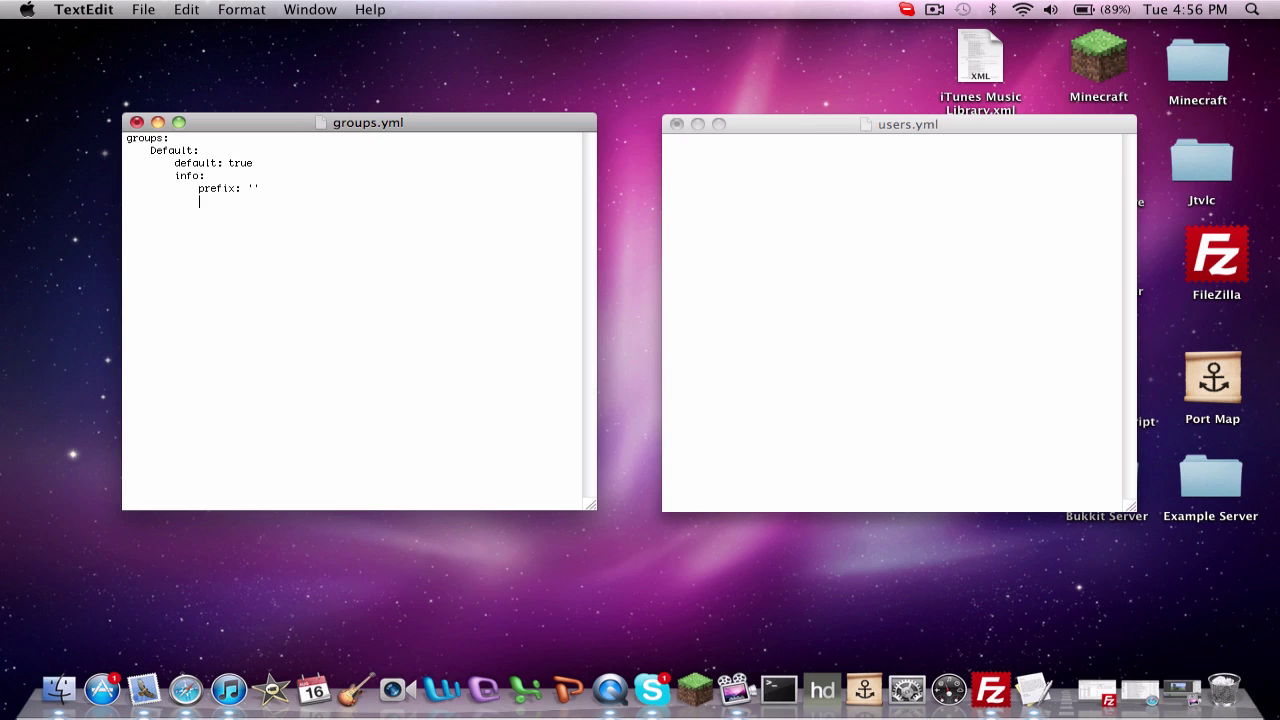
text(suffix:)
- Give suffix an empty '' value and add build: false under info
text('')
key(Return)
text(build:)
text(false)
- Add inheritance: and permissions: lines to the Default group, starting a dash list item
text(inheritance:)
click(175, 175)
click(176, 226)
text(-)
text(pe)
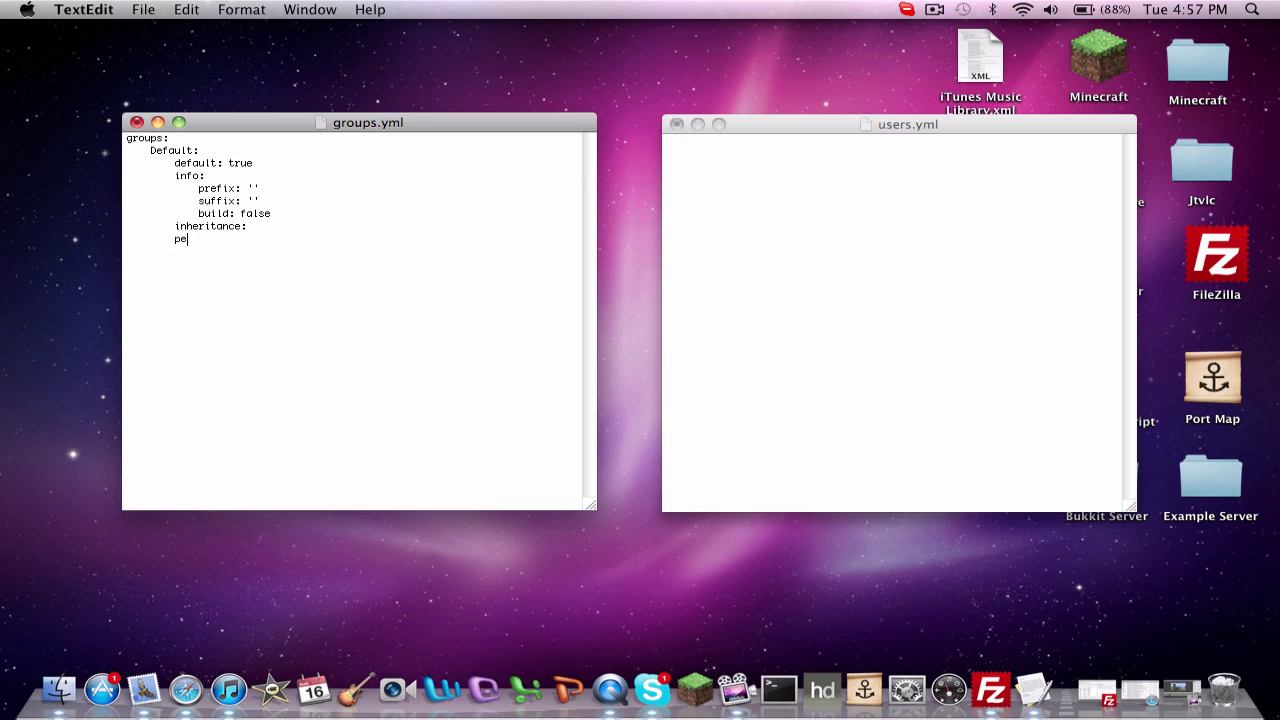
text(rmissions:)
- Bring the Safari plugin window back and scroll through the mmoParty thread
click(1140, 690)
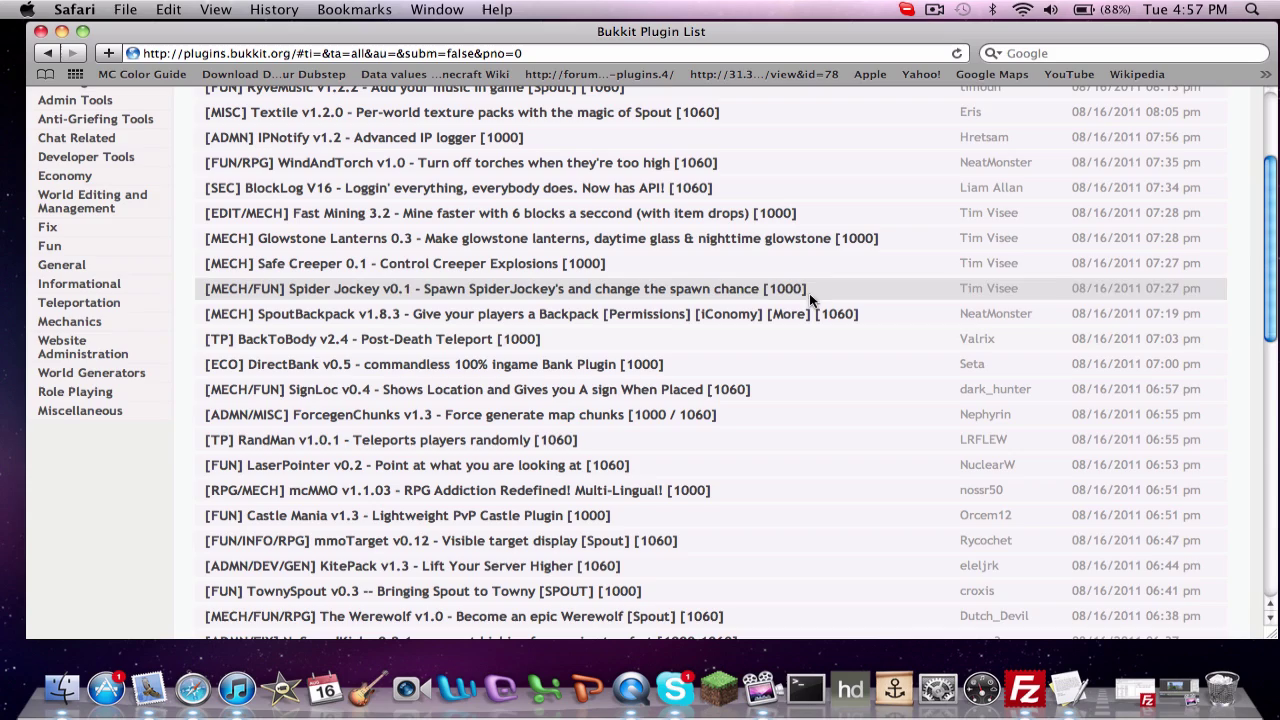
scroll(414, 289, down, 5)
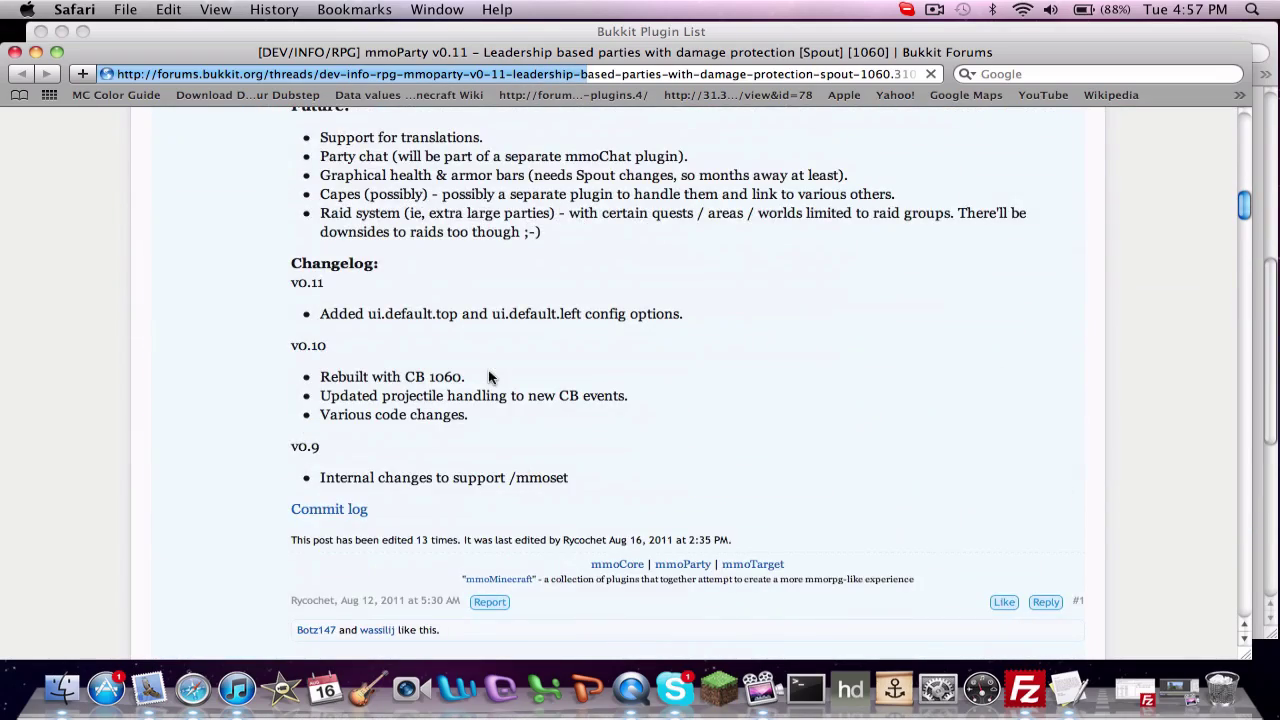
scroll(490, 373, up, 5)
scroll(490, 373, up, 5)
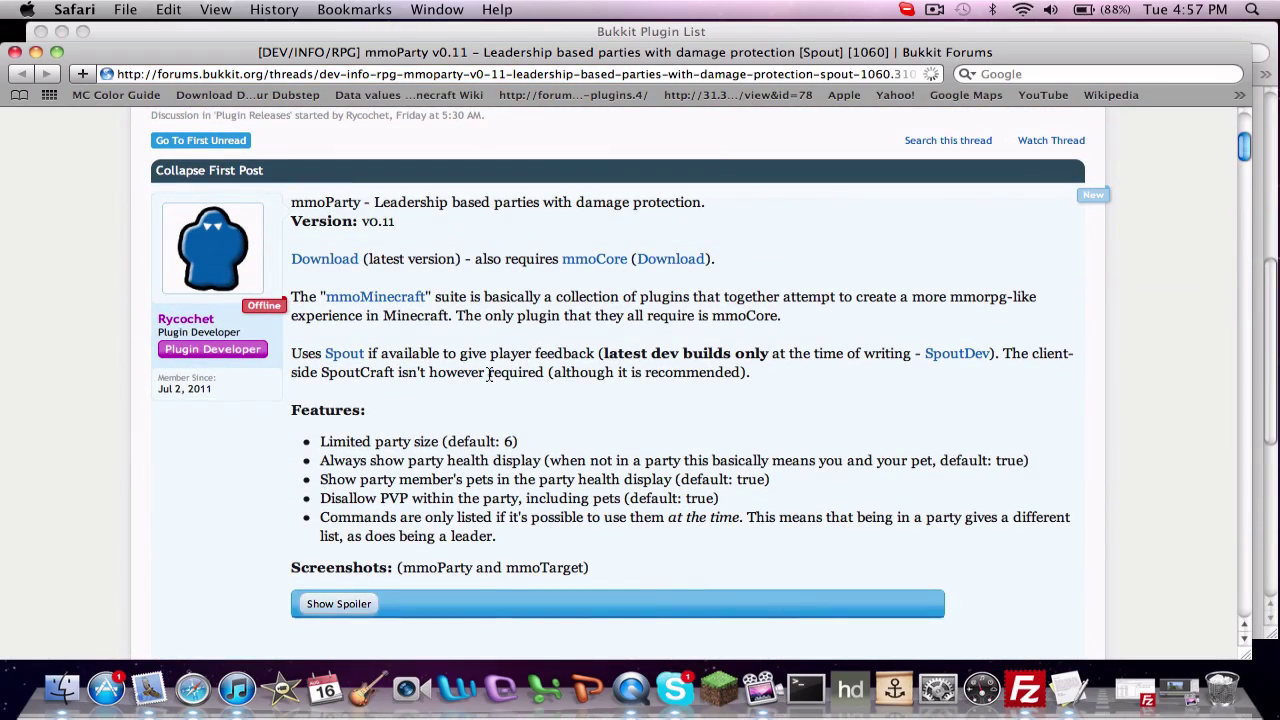
scroll(488, 375, down, 5)
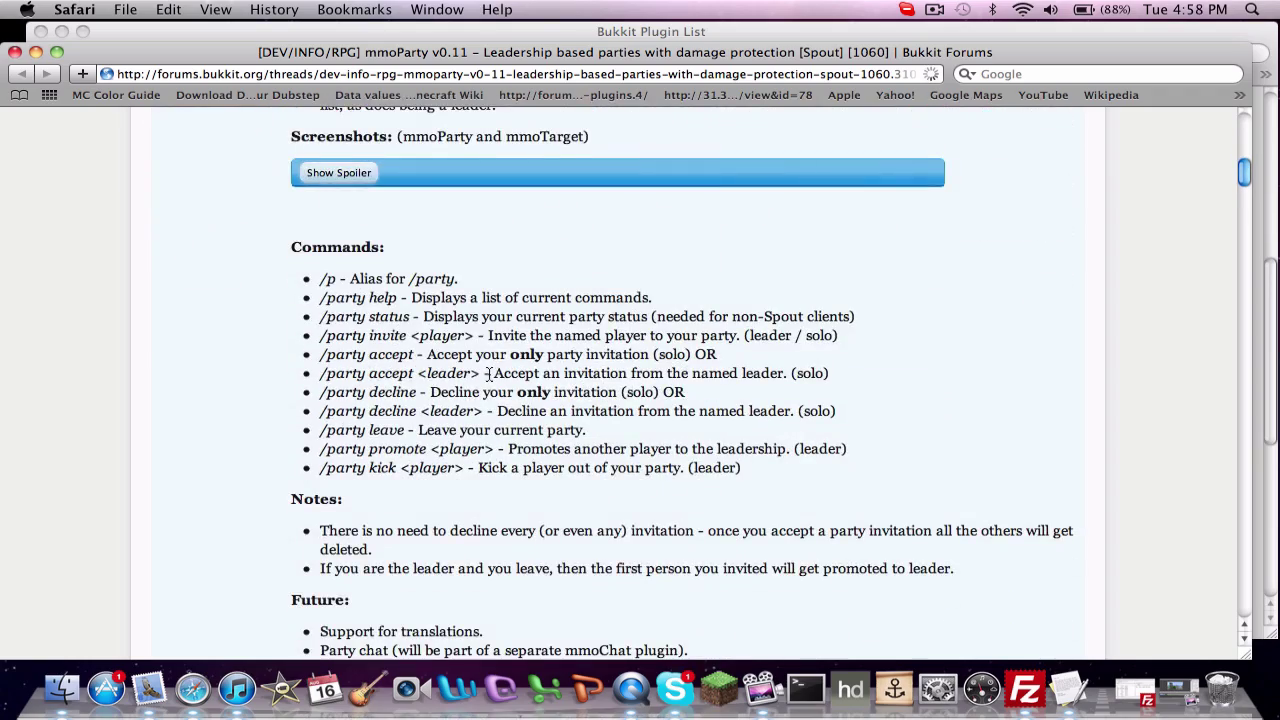
scroll(488, 375, down, 5)
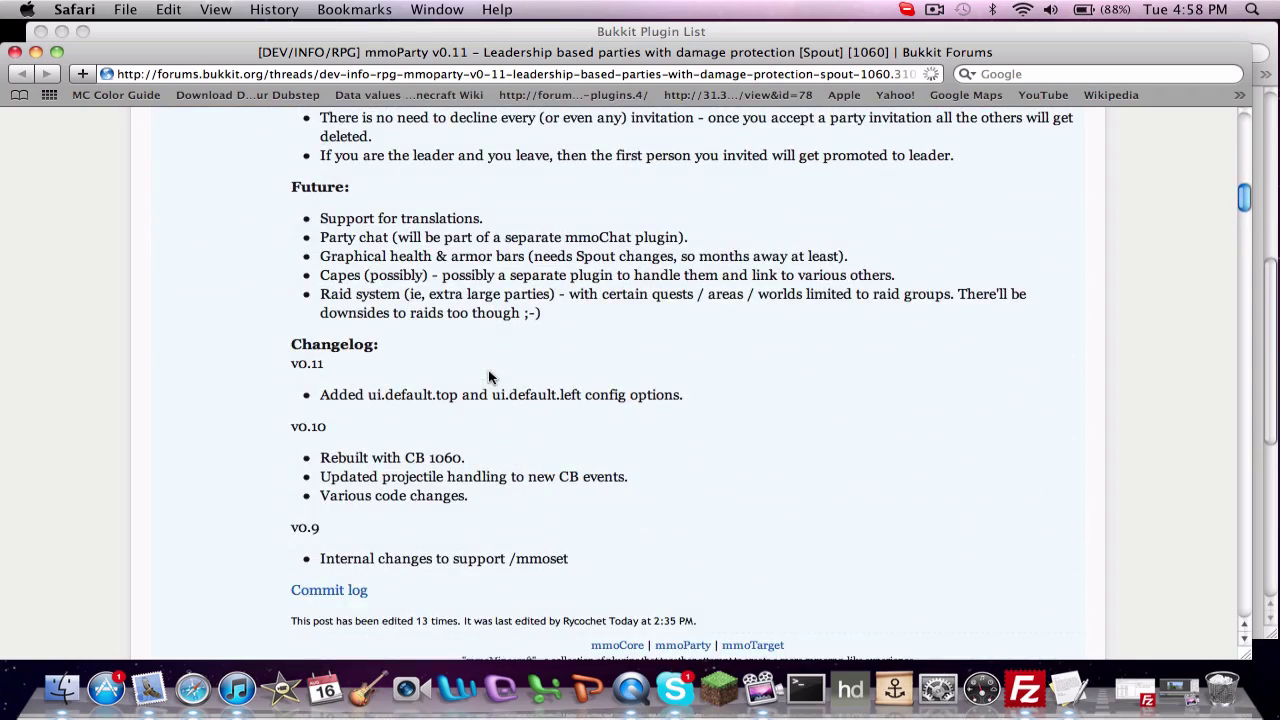
scroll(489, 377, up, 9)
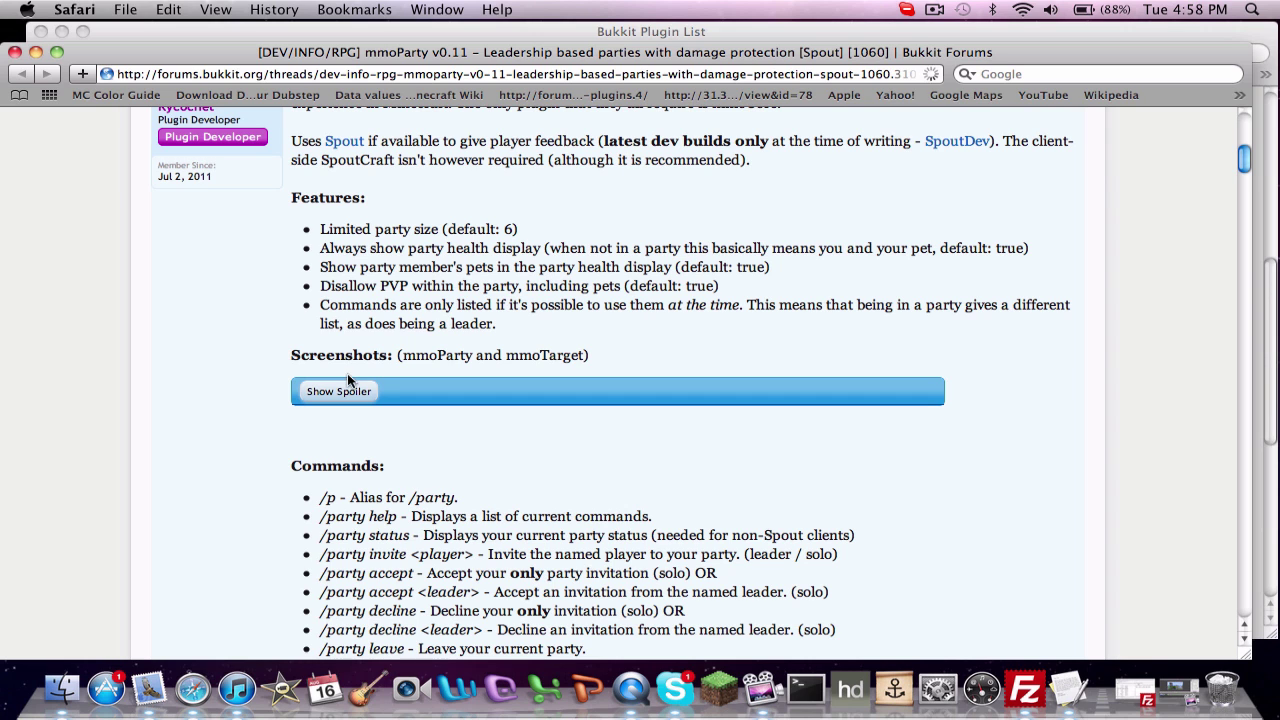
- Expand and collapse the mmoParty screenshots spoiler, then close the thread window
click(350, 391)
click(350, 391)
scroll(365, 370, up, 1)
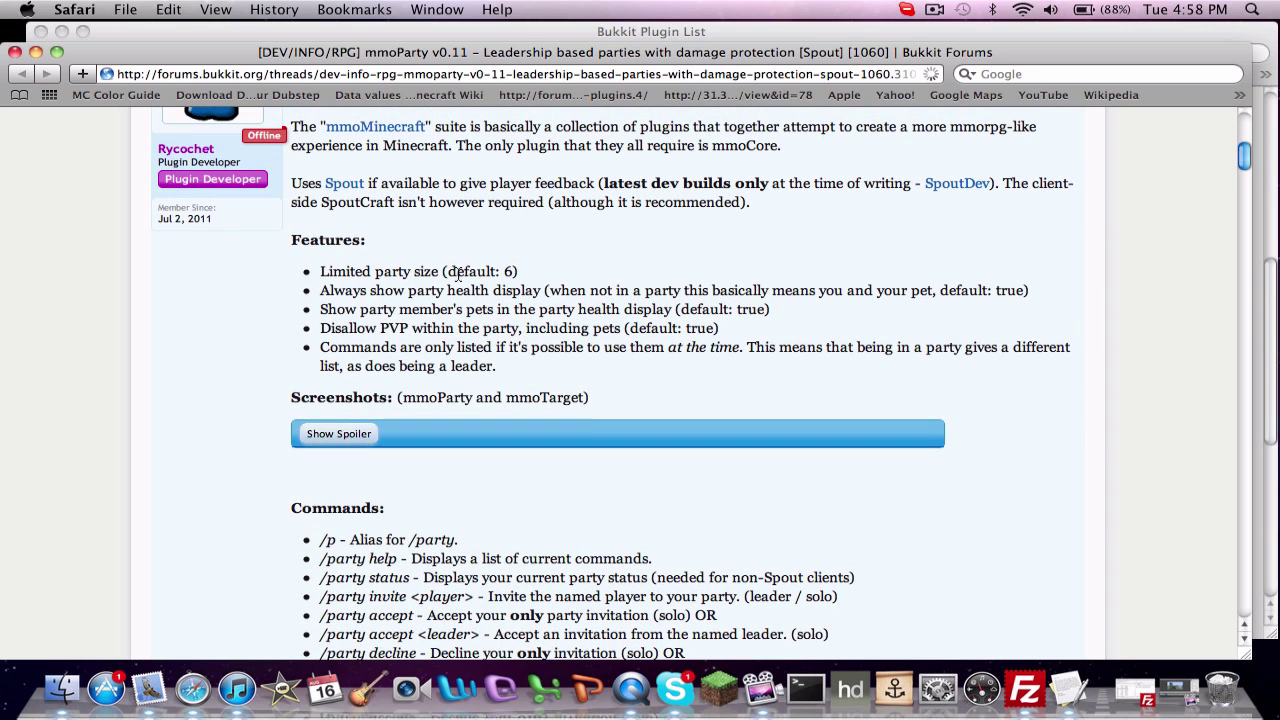
scroll(457, 275, down, 5)
scroll(457, 278, down, 7)
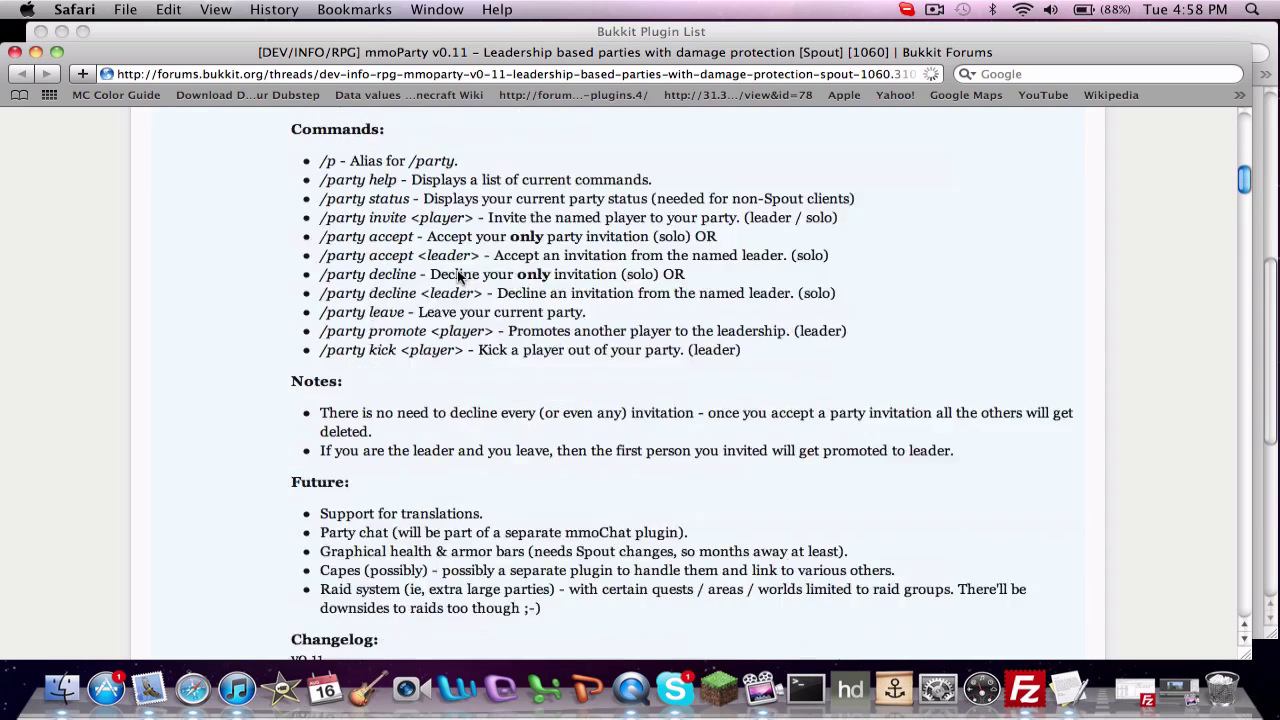
scroll(214, 223, up, 12)
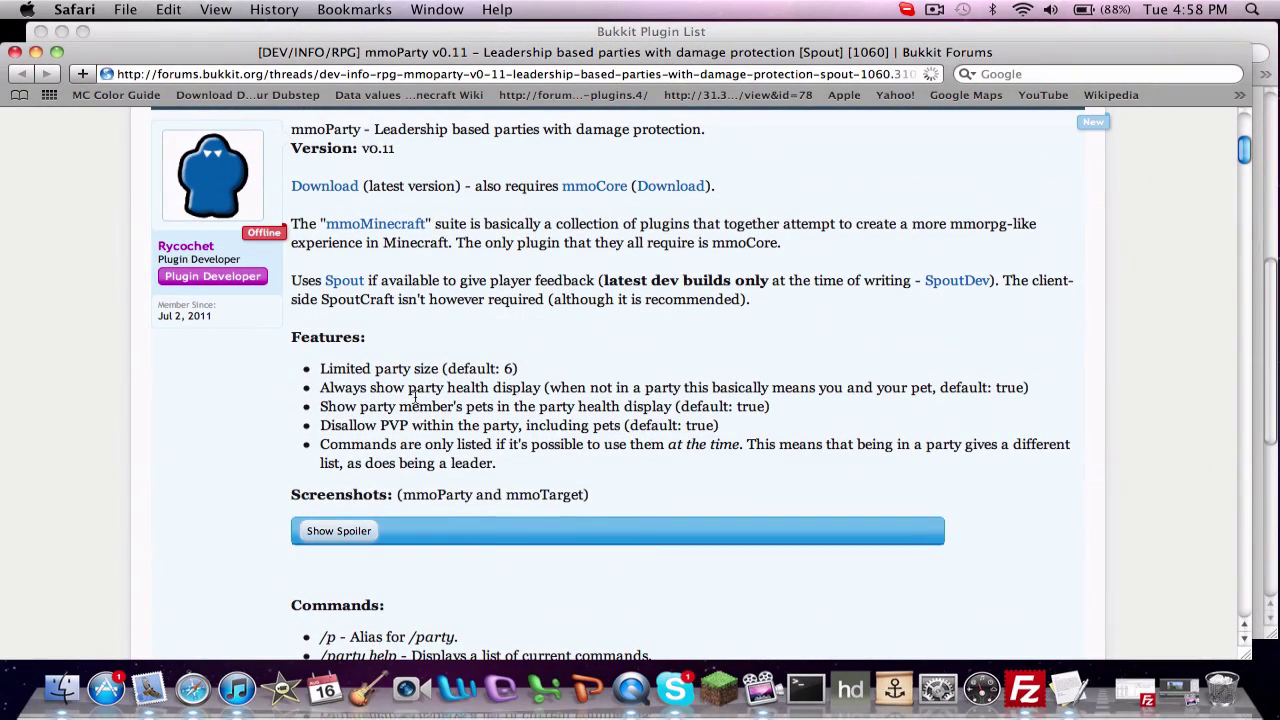
click(15, 52)
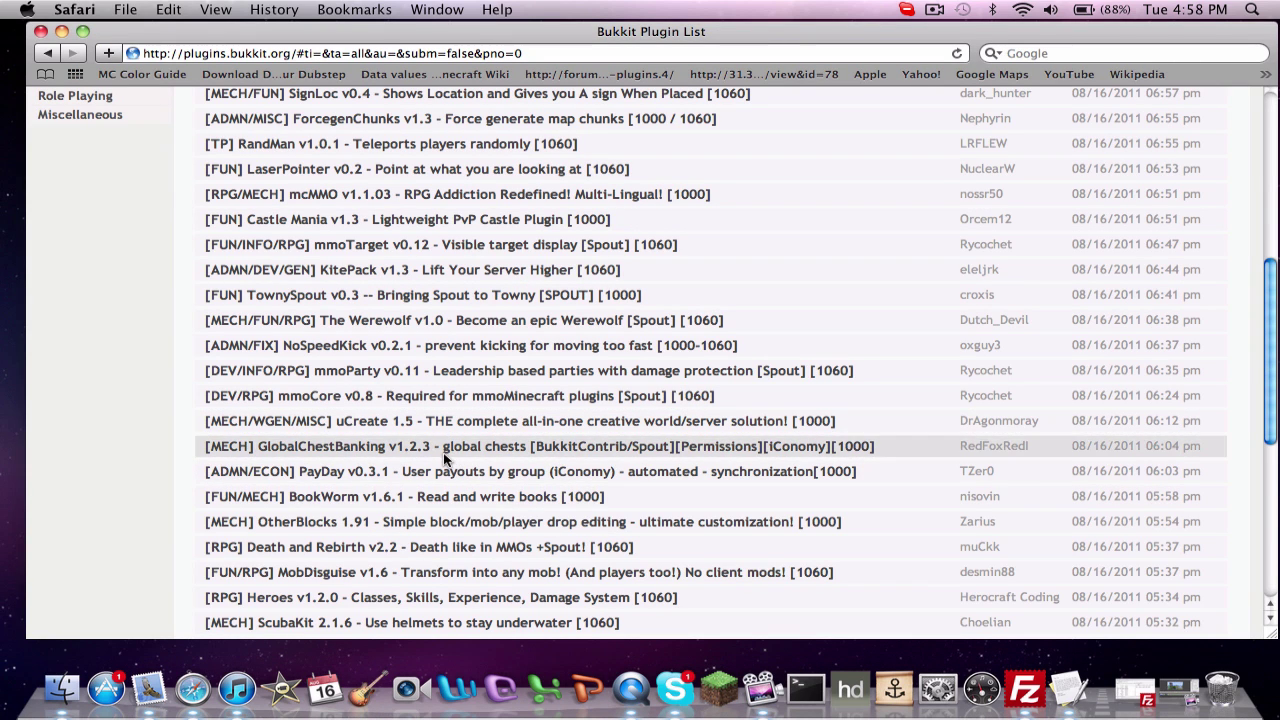
- Scroll down the Heroes v1.2.0 thread toward its Commands and Permissions sections
scroll(424, 280, up, 10)
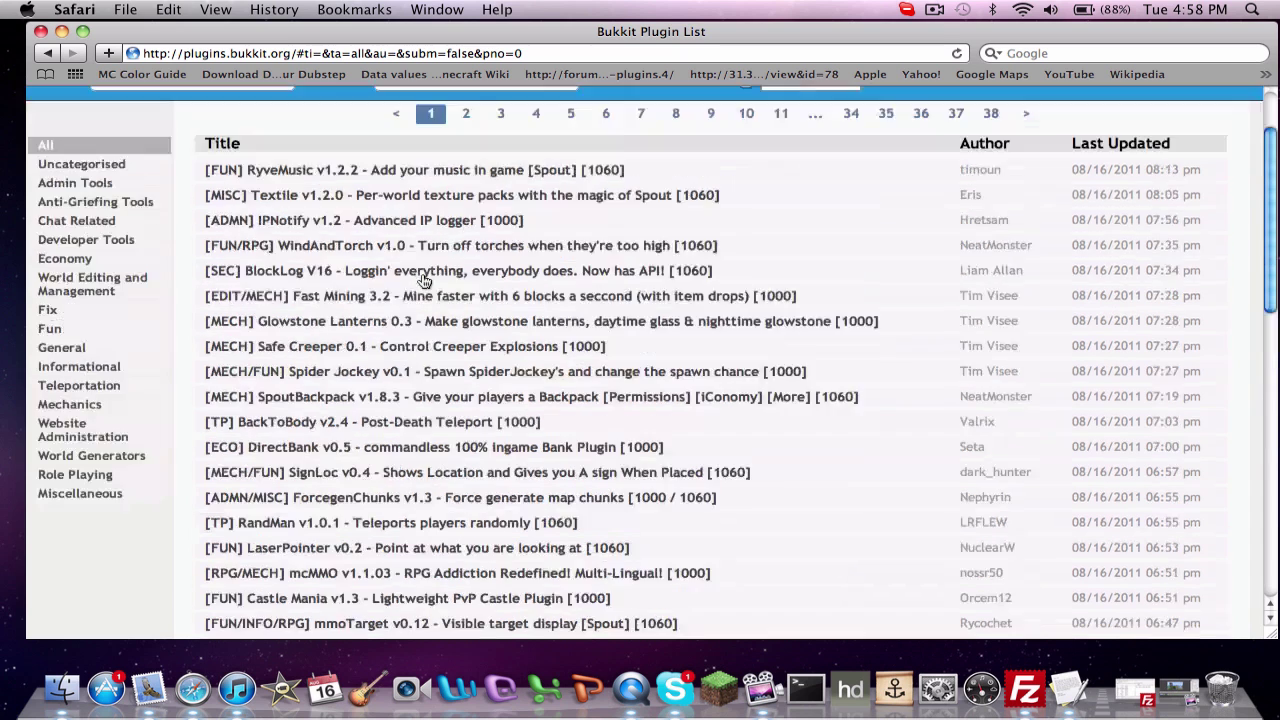
click(236, 178)
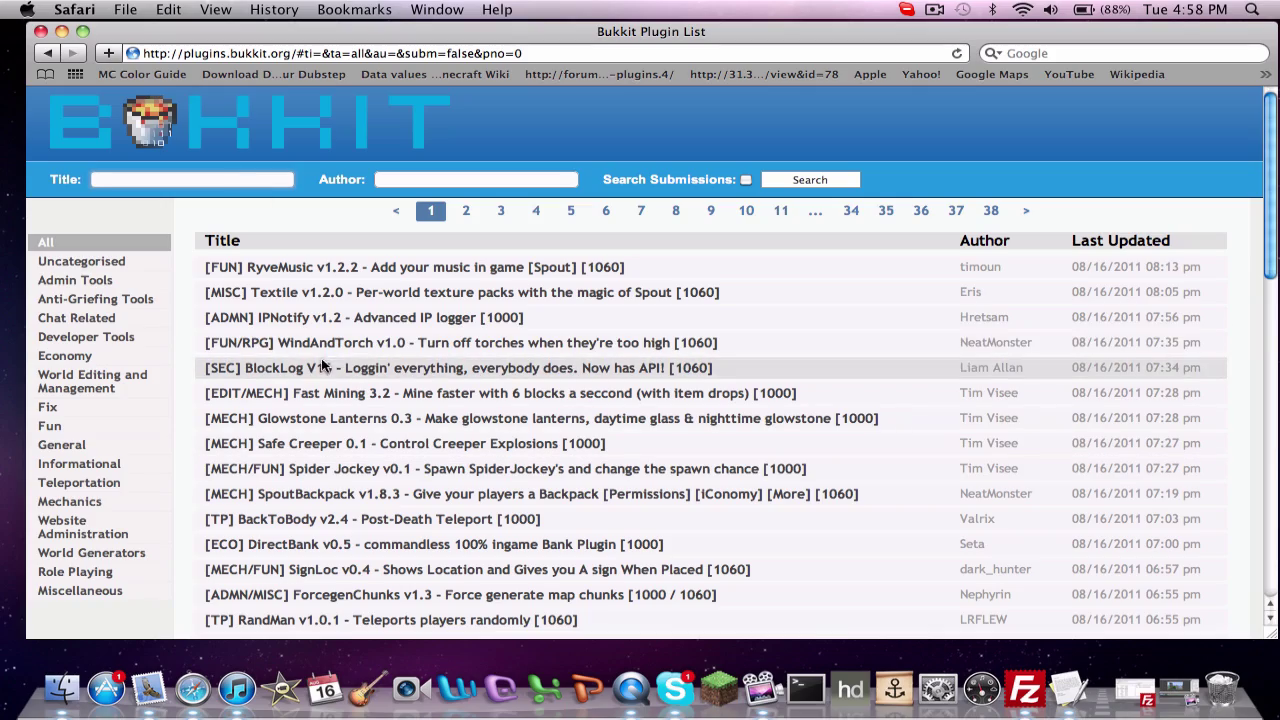
scroll(358, 340, down, 5)
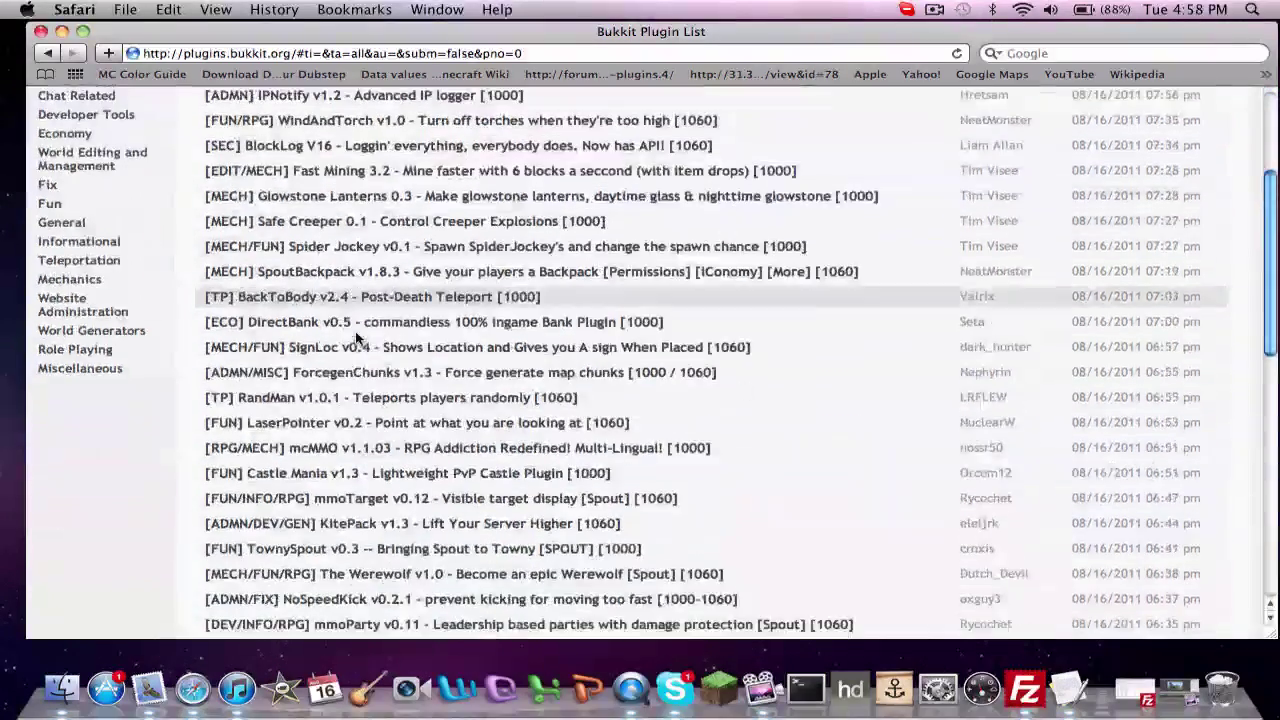
scroll(356, 339, down, 6)
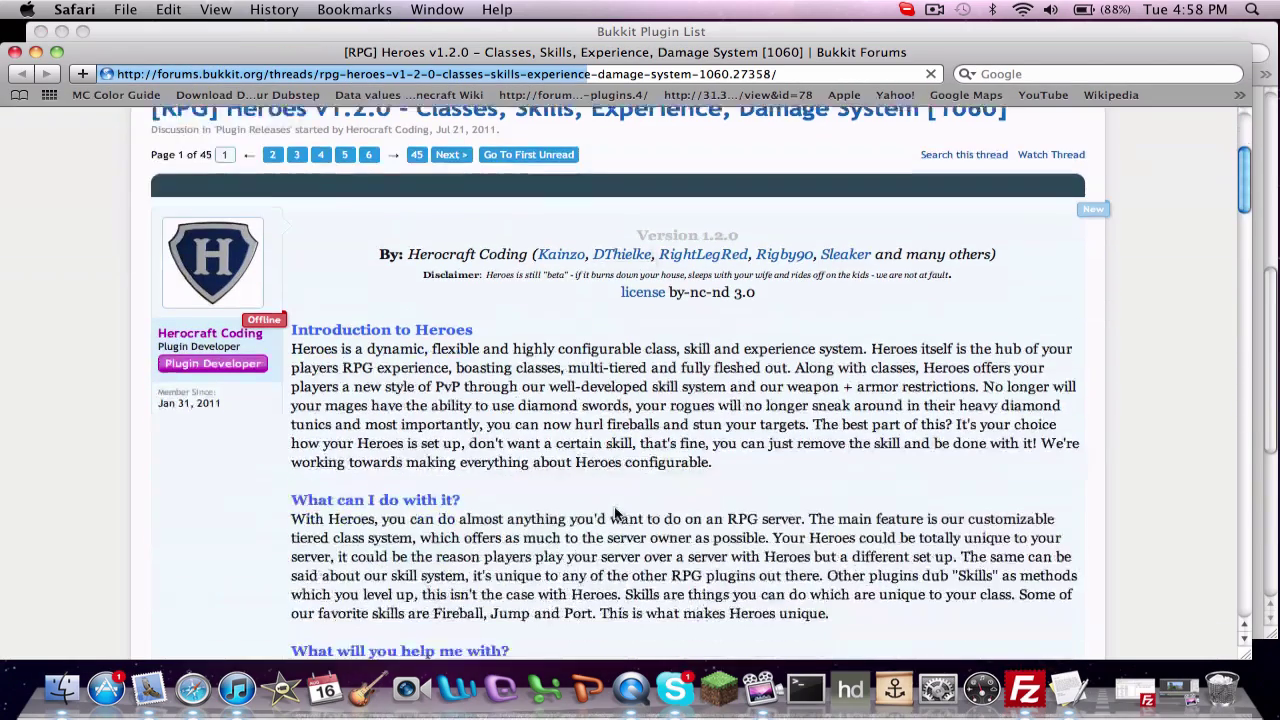
scroll(615, 512, down, 10)
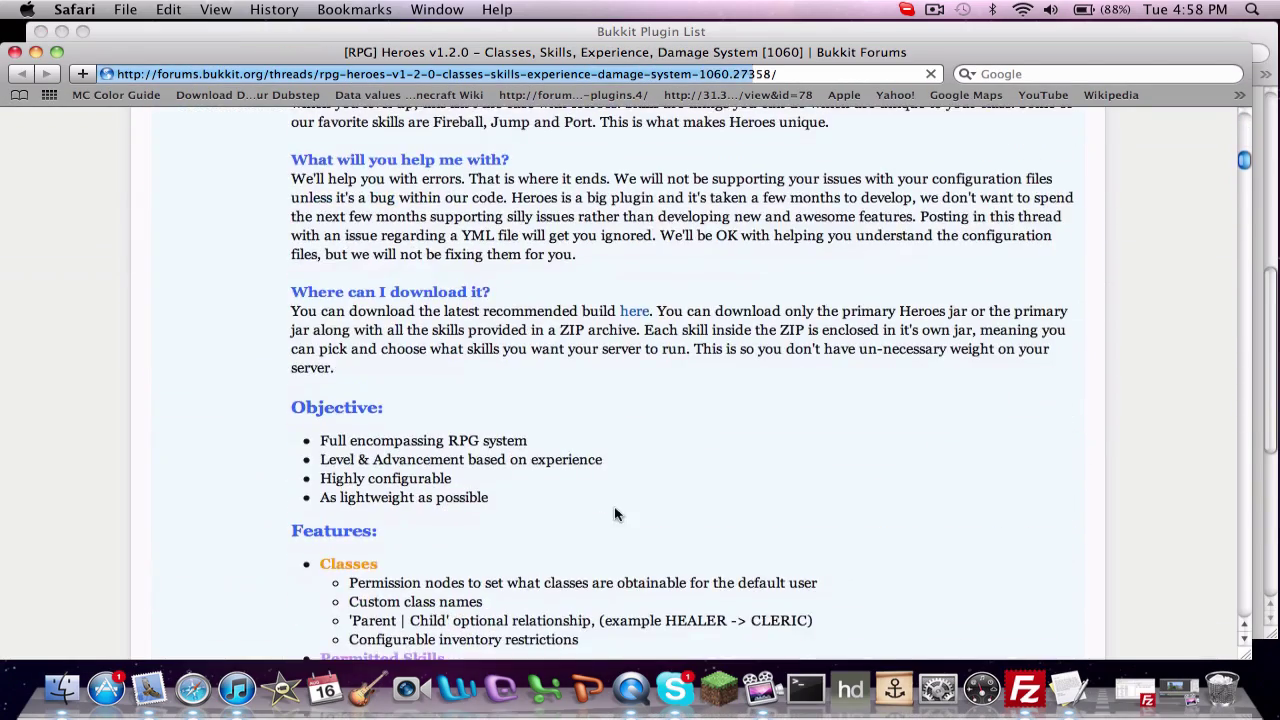
scroll(615, 512, down, 2)
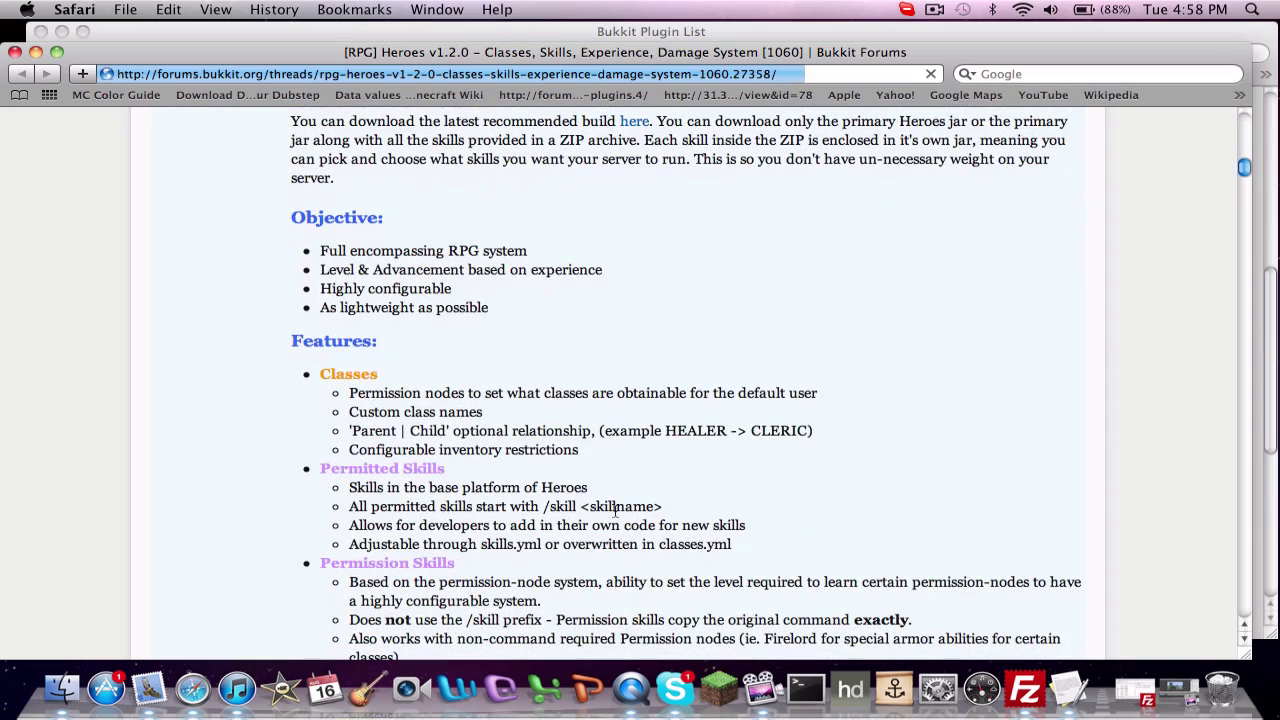
scroll(383, 567, down, 5)
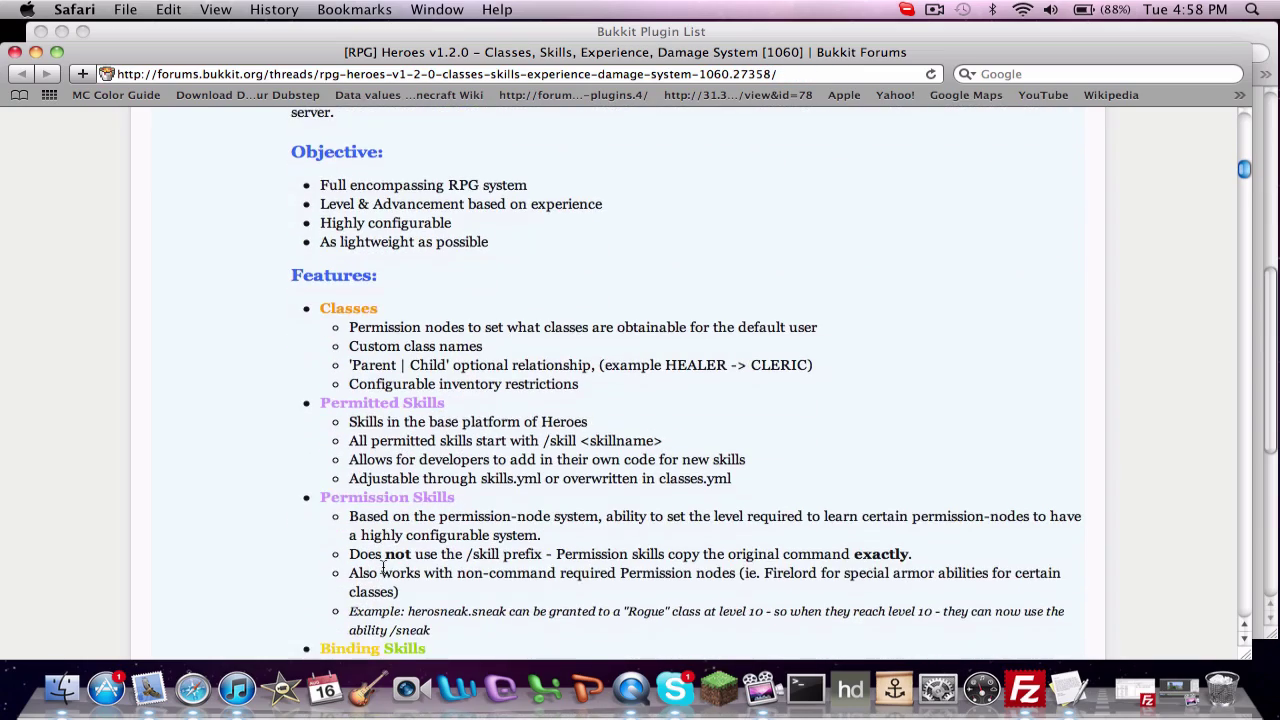
scroll(383, 567, down, 20)
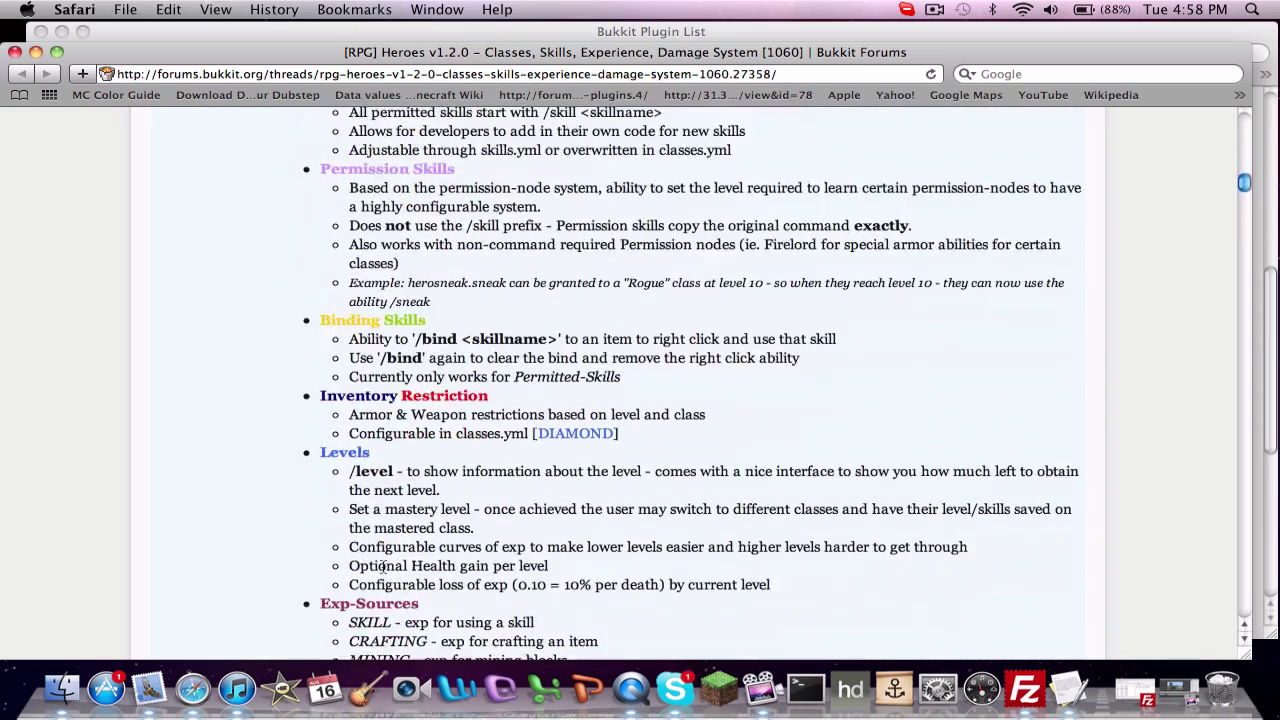
scroll(383, 567, down, 4)
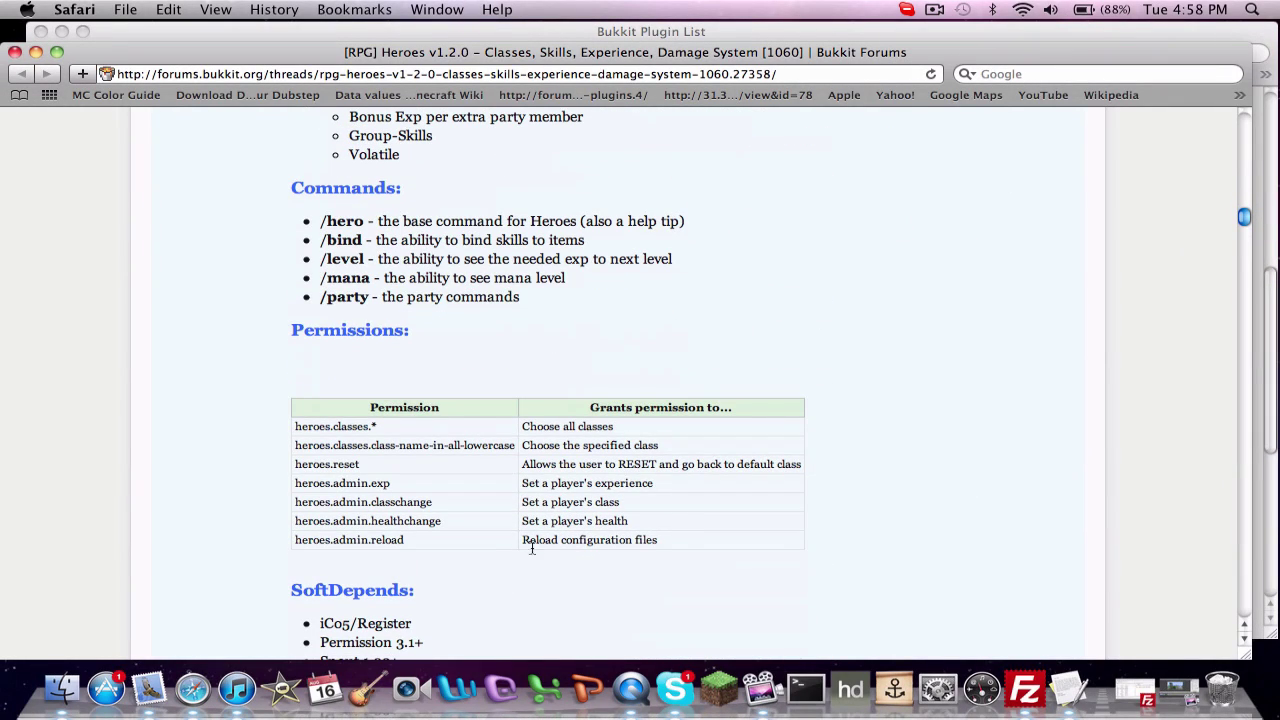
- Try selecting table rows and the heroes.classes.* node in the Permissions table
drag(659, 539, 300, 440)
click(337, 427)
drag(378, 427, 300, 424)
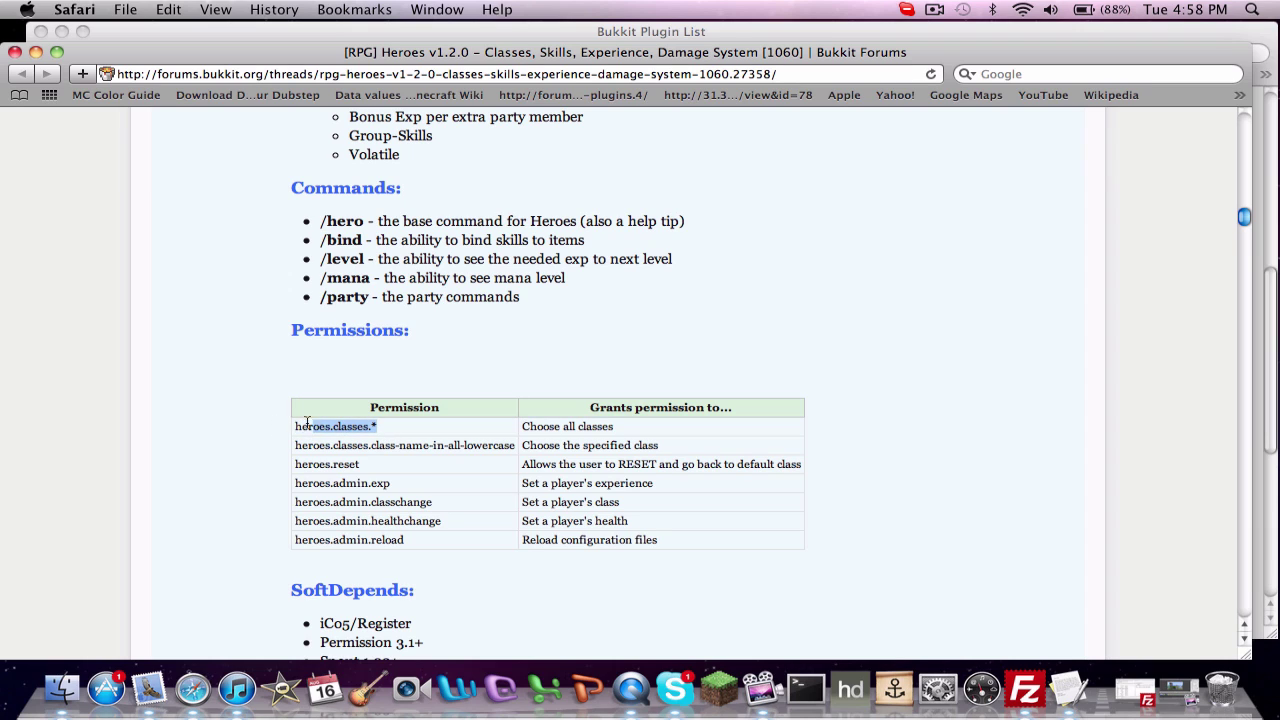
click(297, 424)
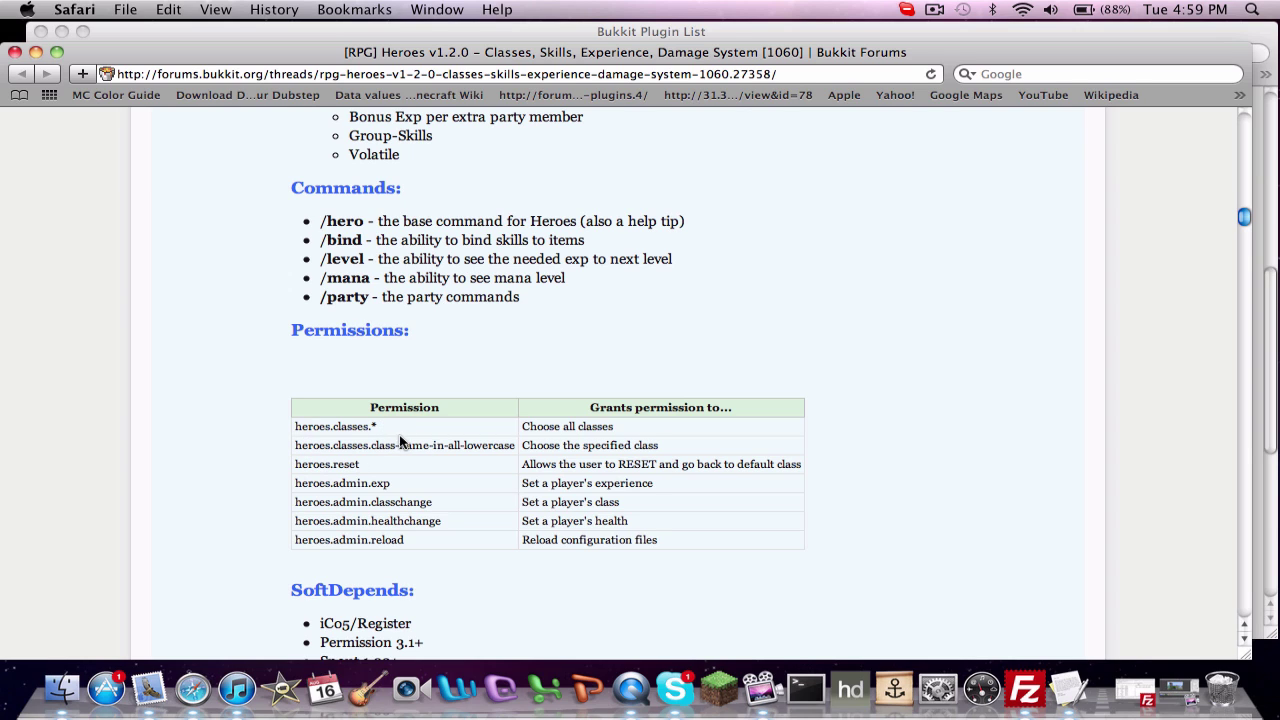
drag(284, 437, 451, 551)
click(451, 551)
drag(384, 425, 294, 426)
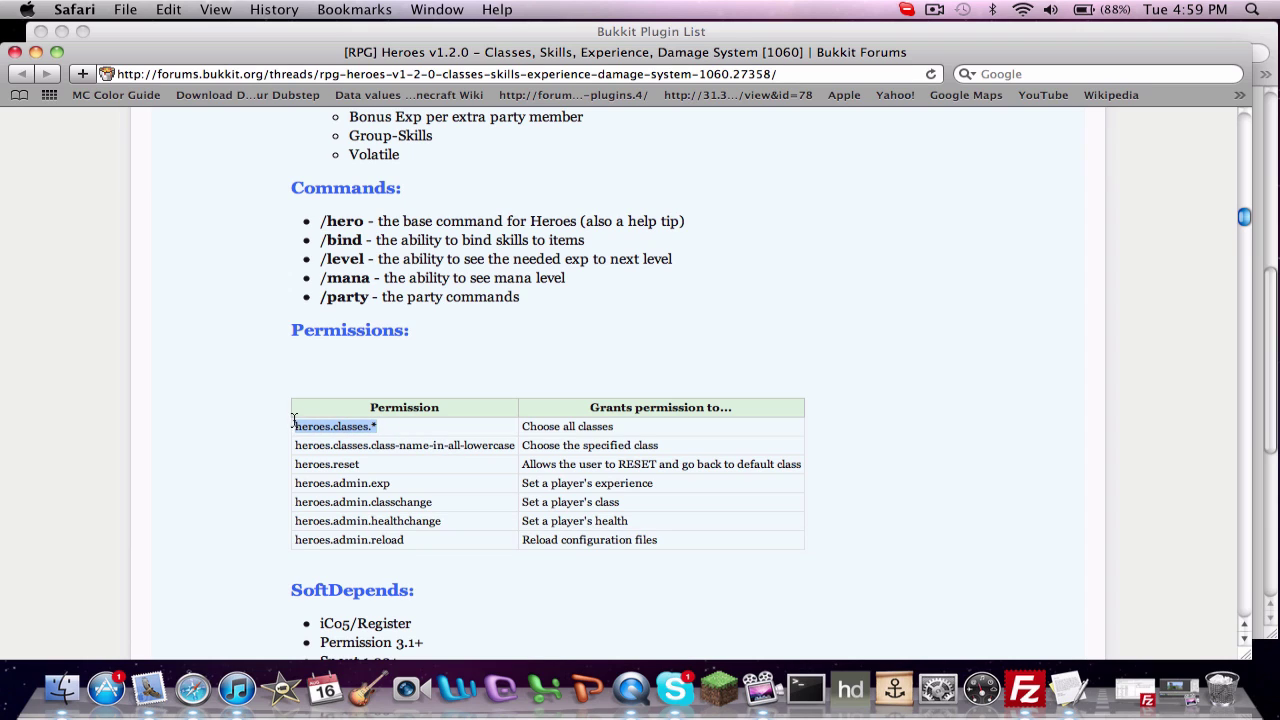
click(366, 444)
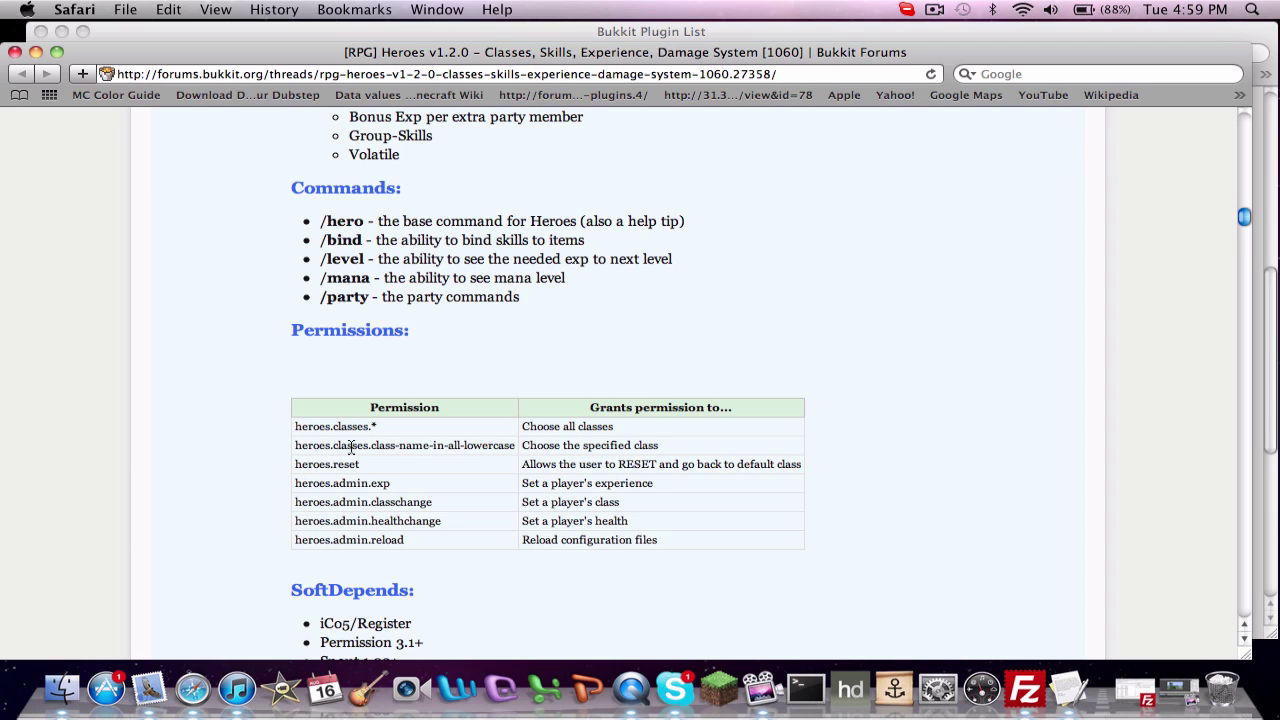
- Select the heroes.reset permission node in the Permissions table
triple_click(351, 449)
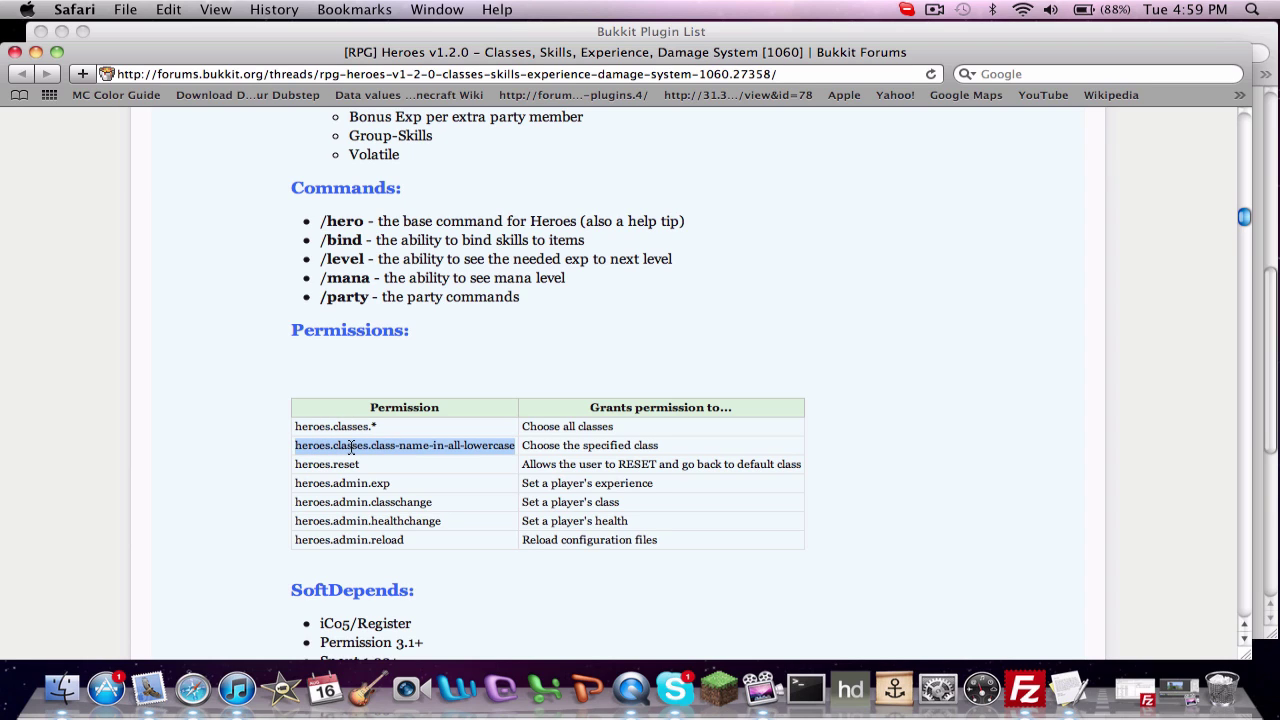
click(312, 424)
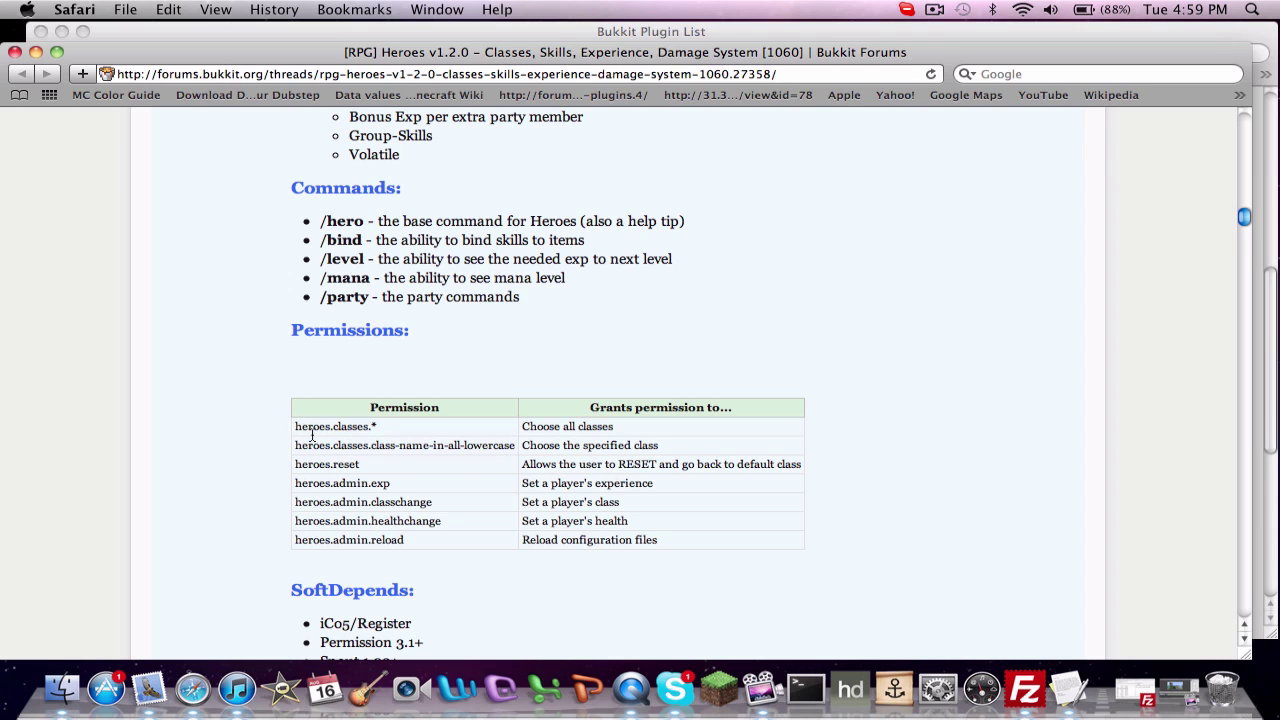
drag(288, 412, 391, 454)
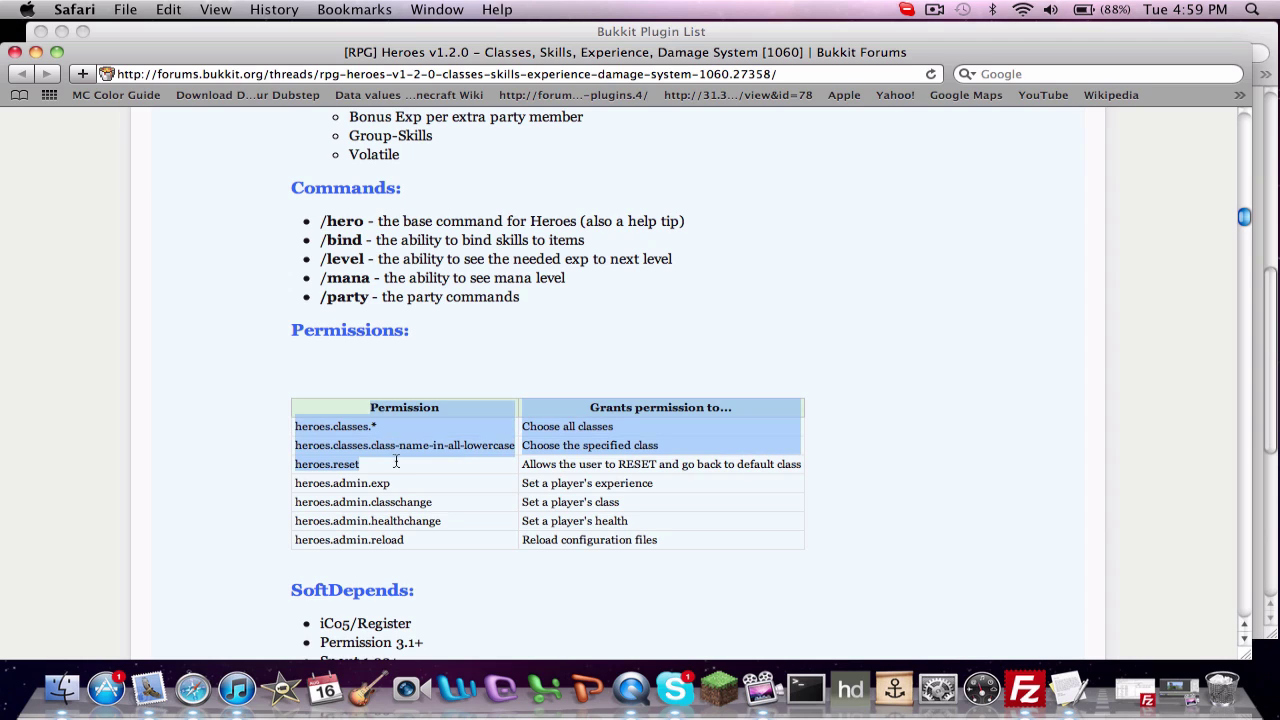
click(391, 454)
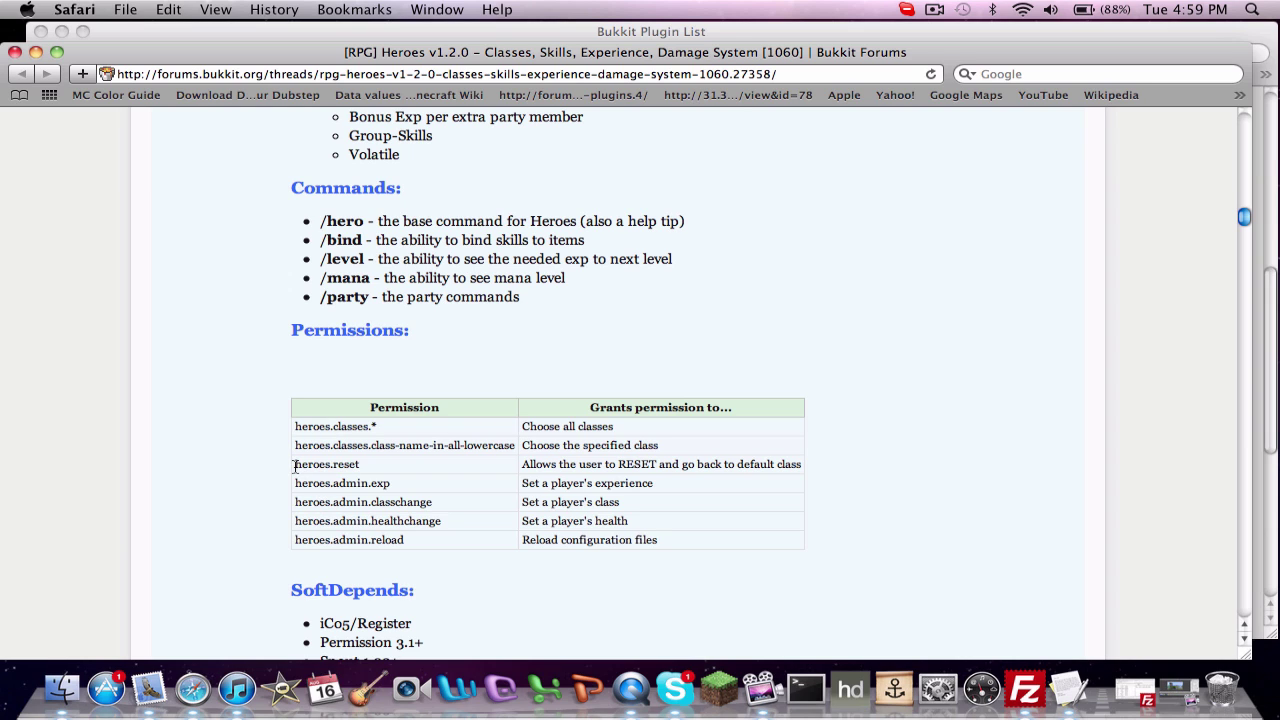
drag(297, 466, 385, 466)
key(super+c)
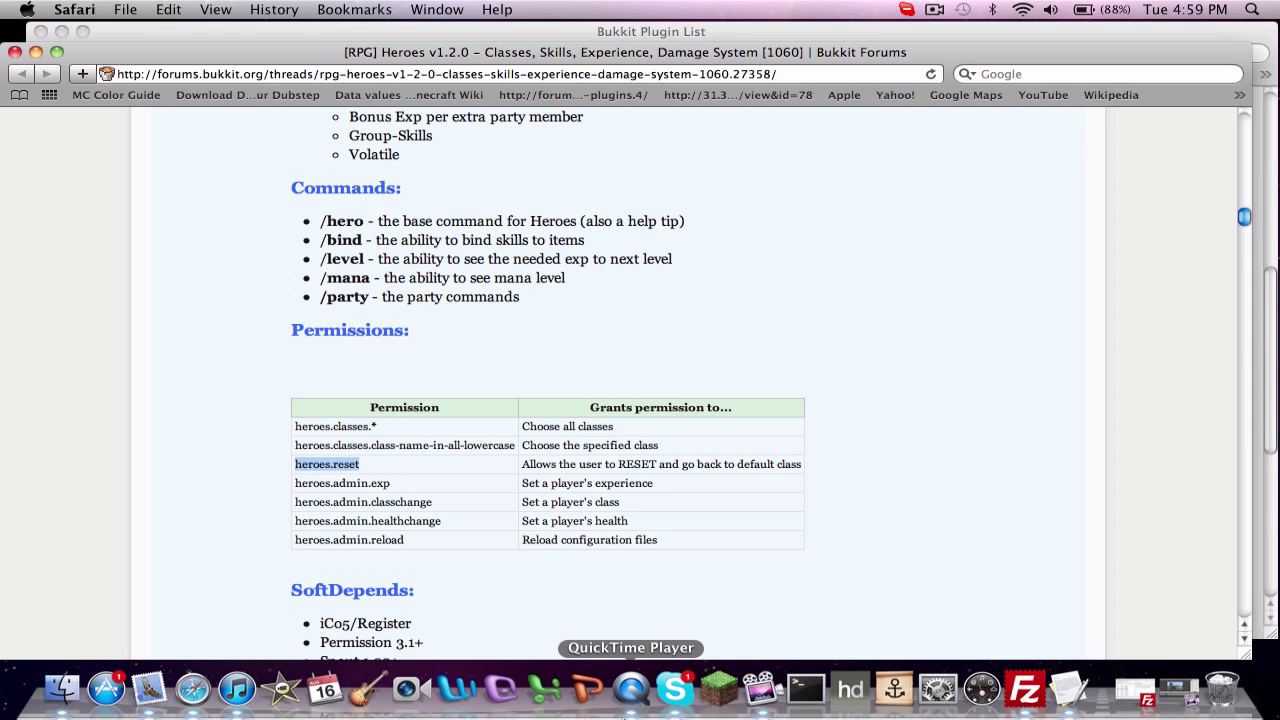
- Paste heroes.reset under Default's permissions in groups.yml, then delete that line and return to Safari
click(1068, 688)
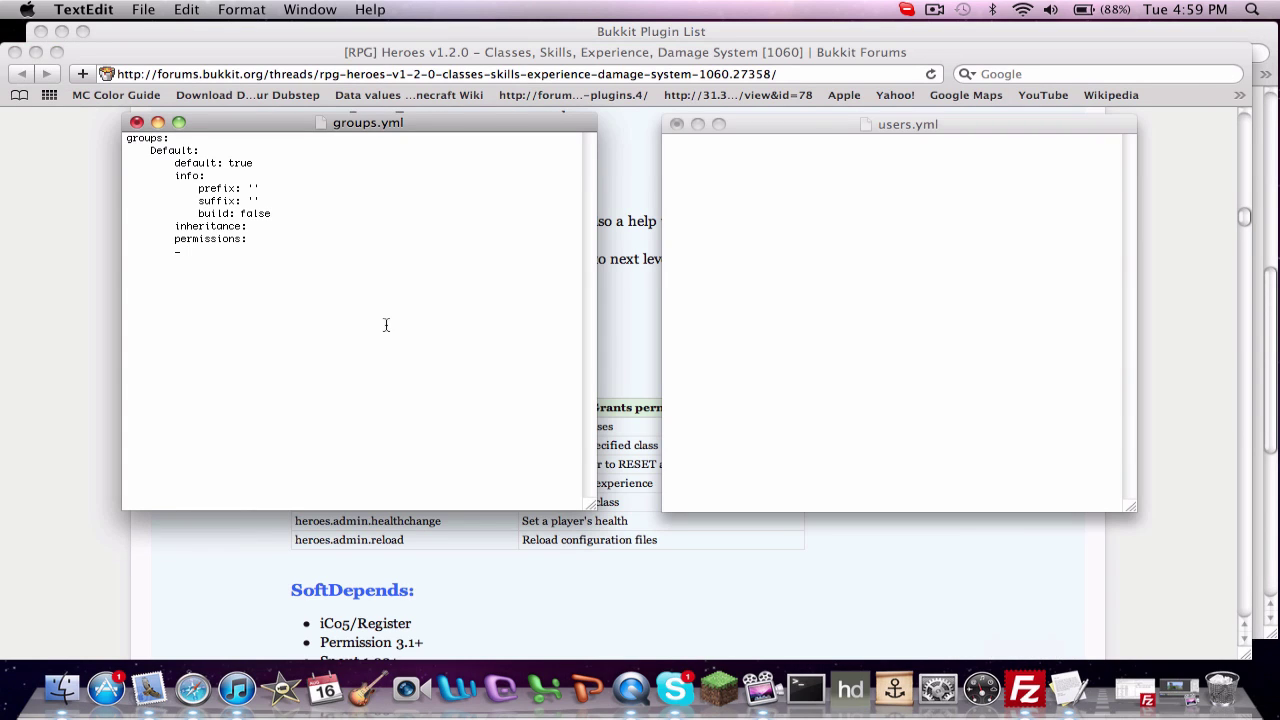
key(super+v)
click(181, 251)
drag(266, 254, 108, 255)
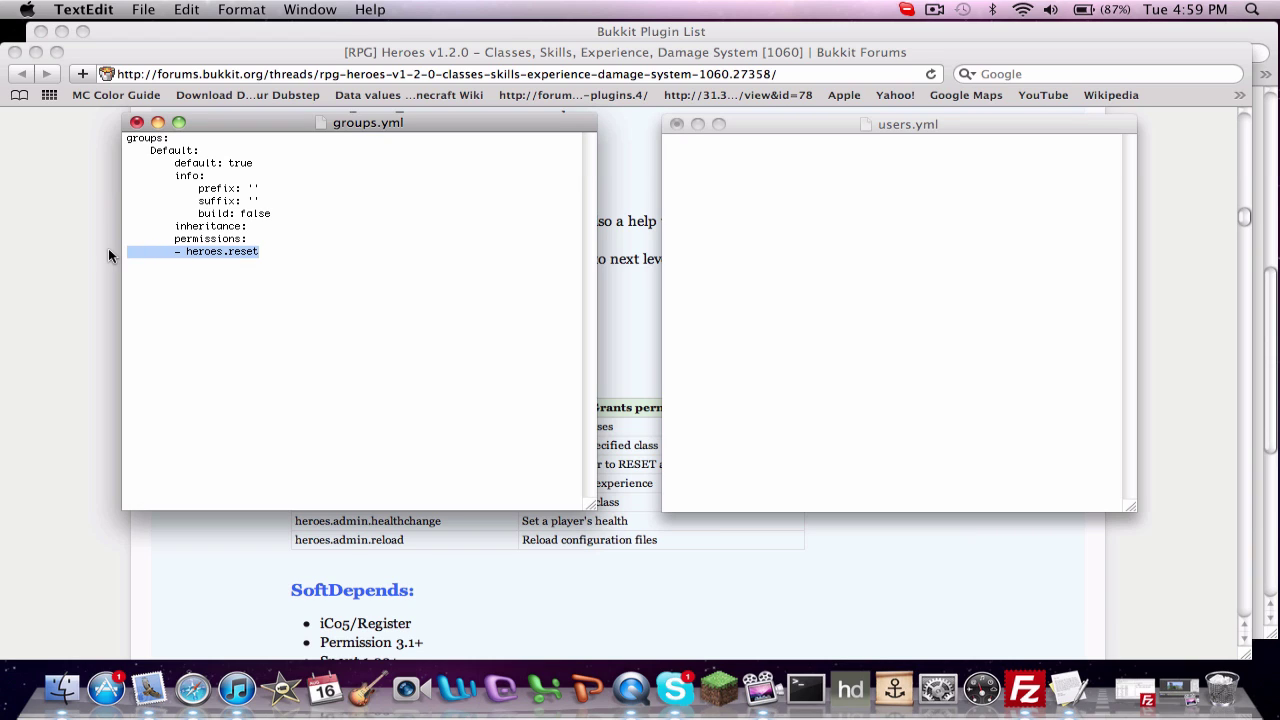
key(BackSpace)
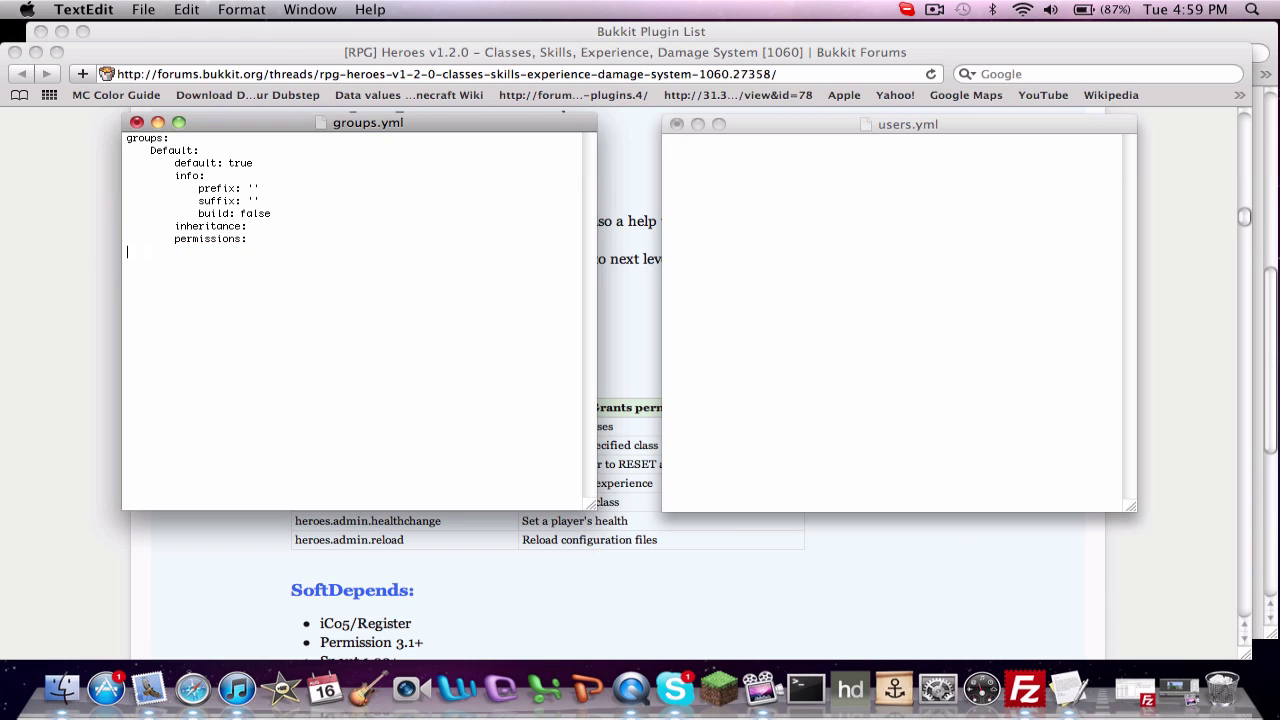
click(42, 395)
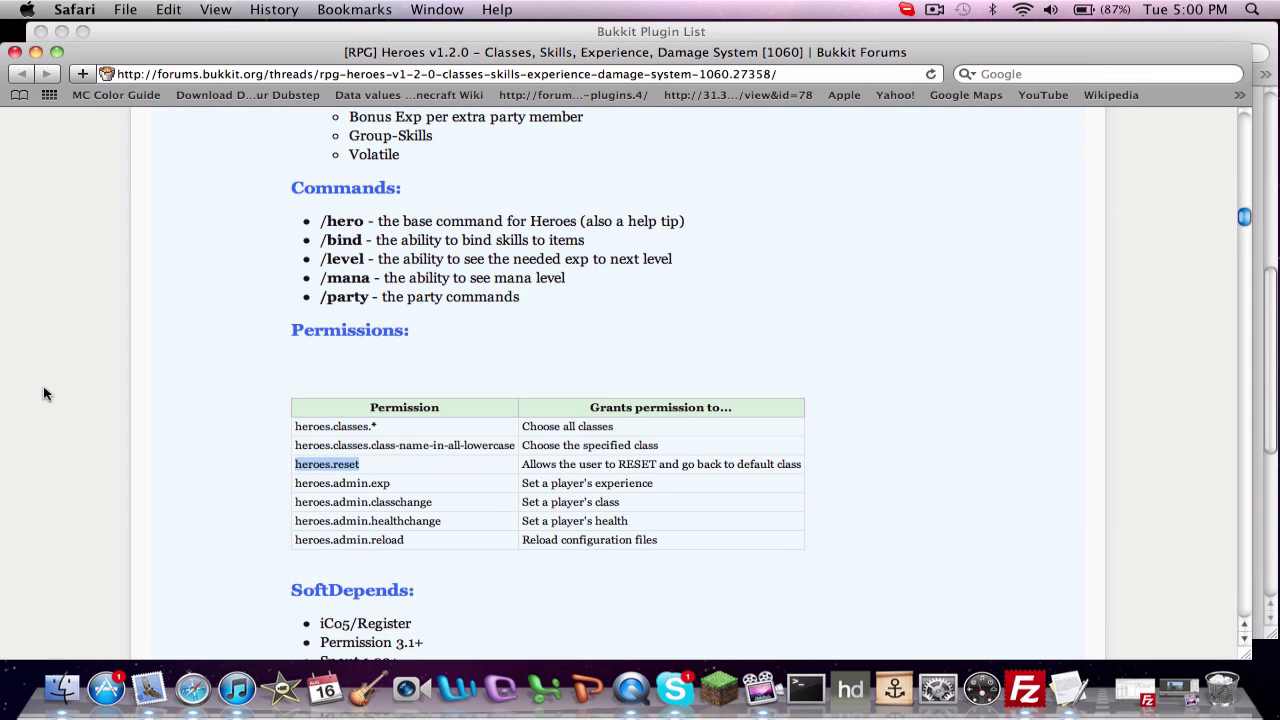
- Close the Safari windows and paste a copy of the Default group below permissions: in groups.yml
click(14, 52)
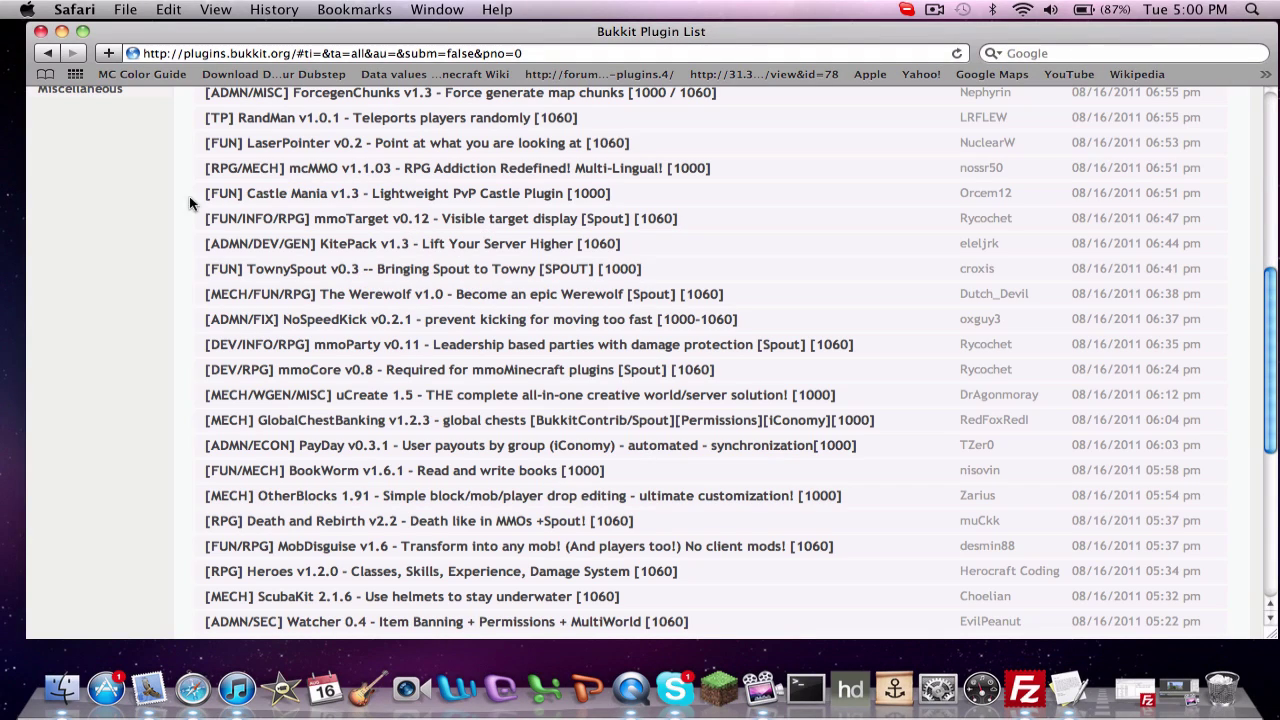
click(40, 31)
click(295, 290)
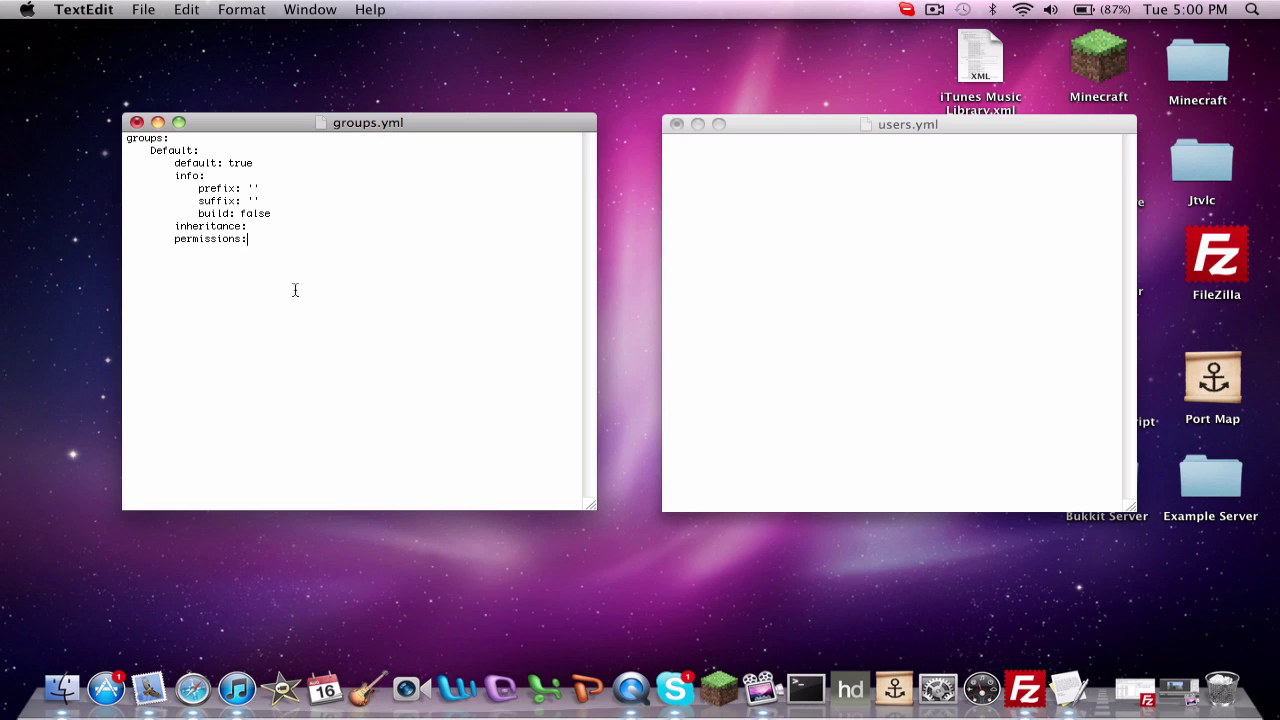
key(Return)
drag(256, 241, 112, 156)
key(super+c)
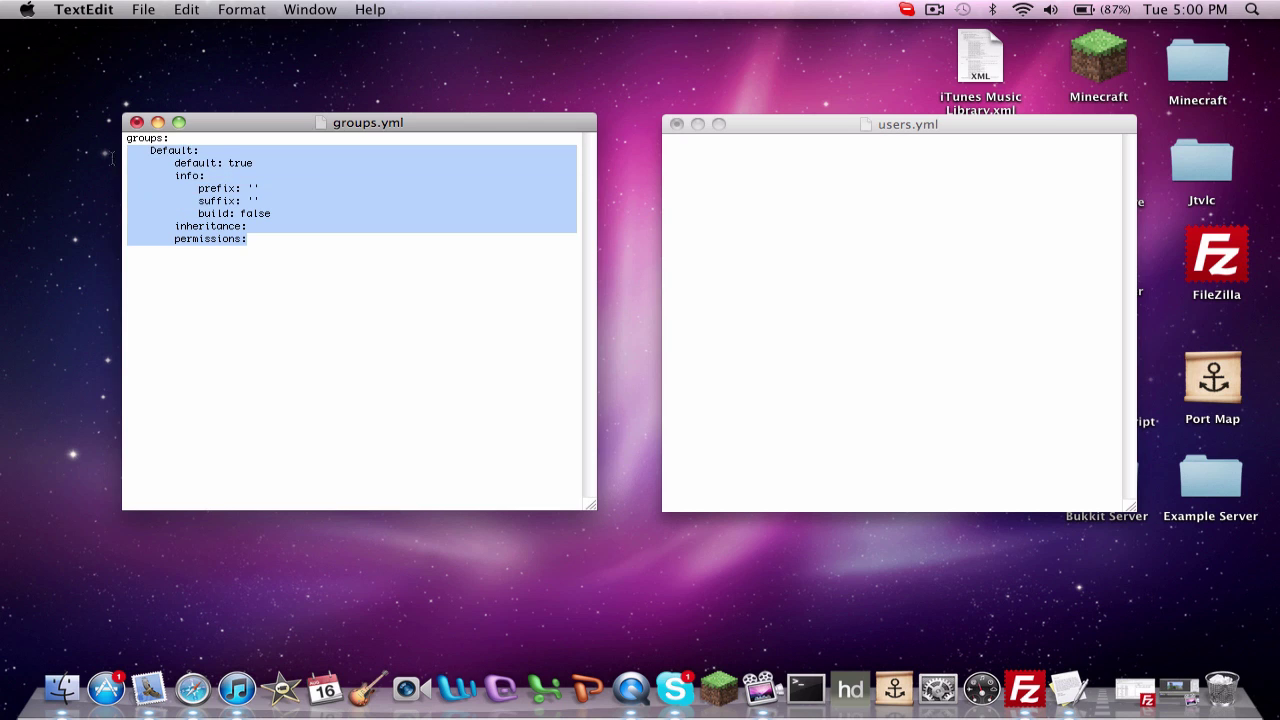
click(271, 252)
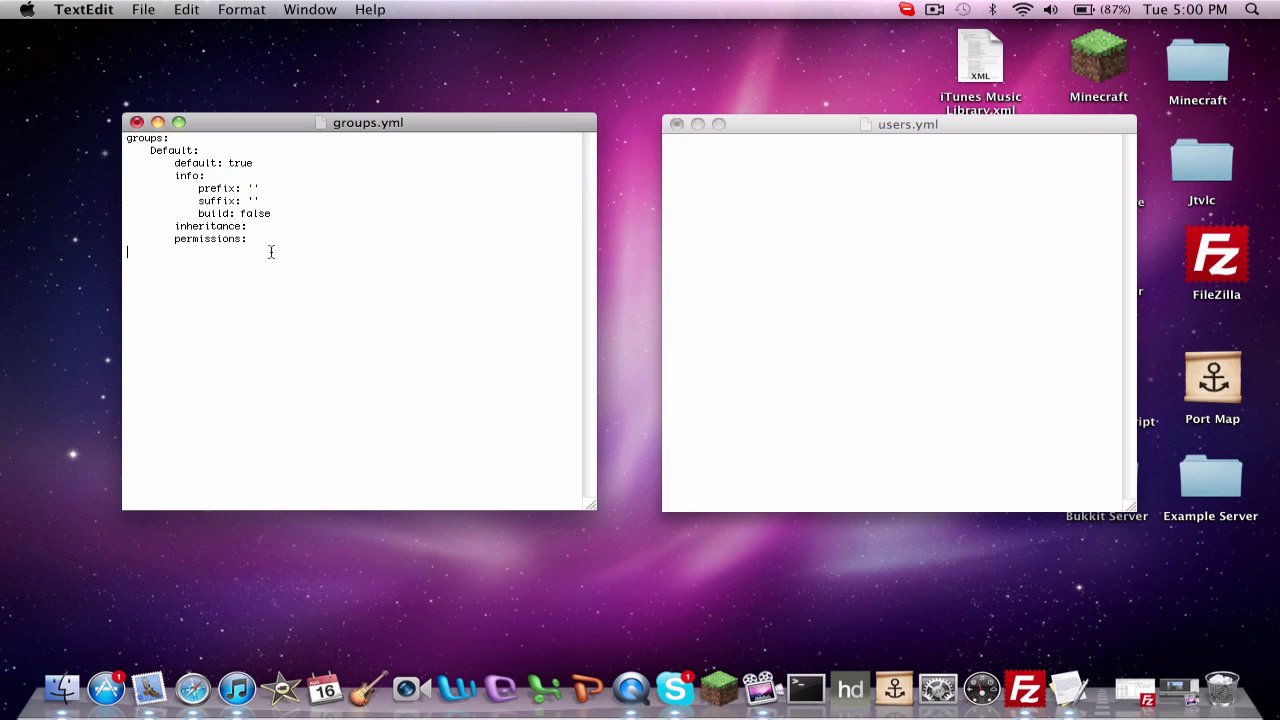
key(super+v)
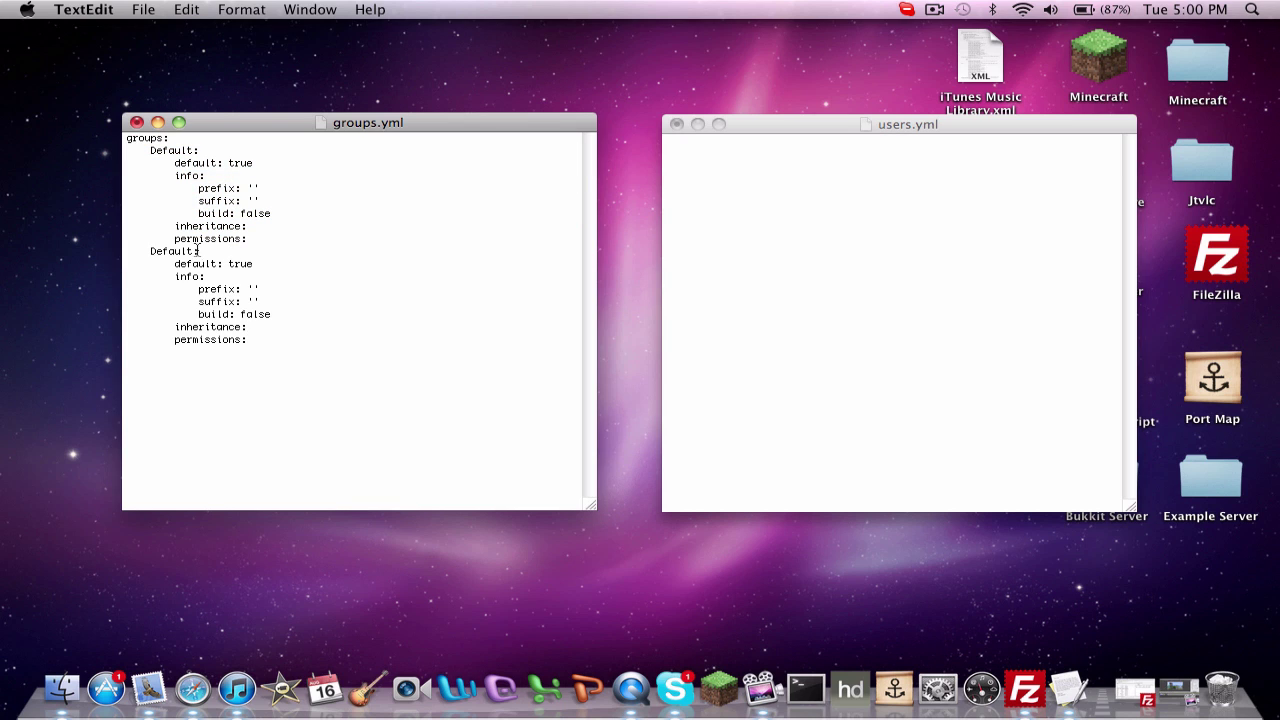
- Rename the copied group Builder, with default: false and build: true
double_click(172, 251)
text(BN)
text(uilder:)
double_click(245, 264)
text(false)
click(253, 301)
double_click(266, 316)
text(true)
- Make Builder inherit from Default with a '- Default' entry and start a dash under its permissions
key(Return)
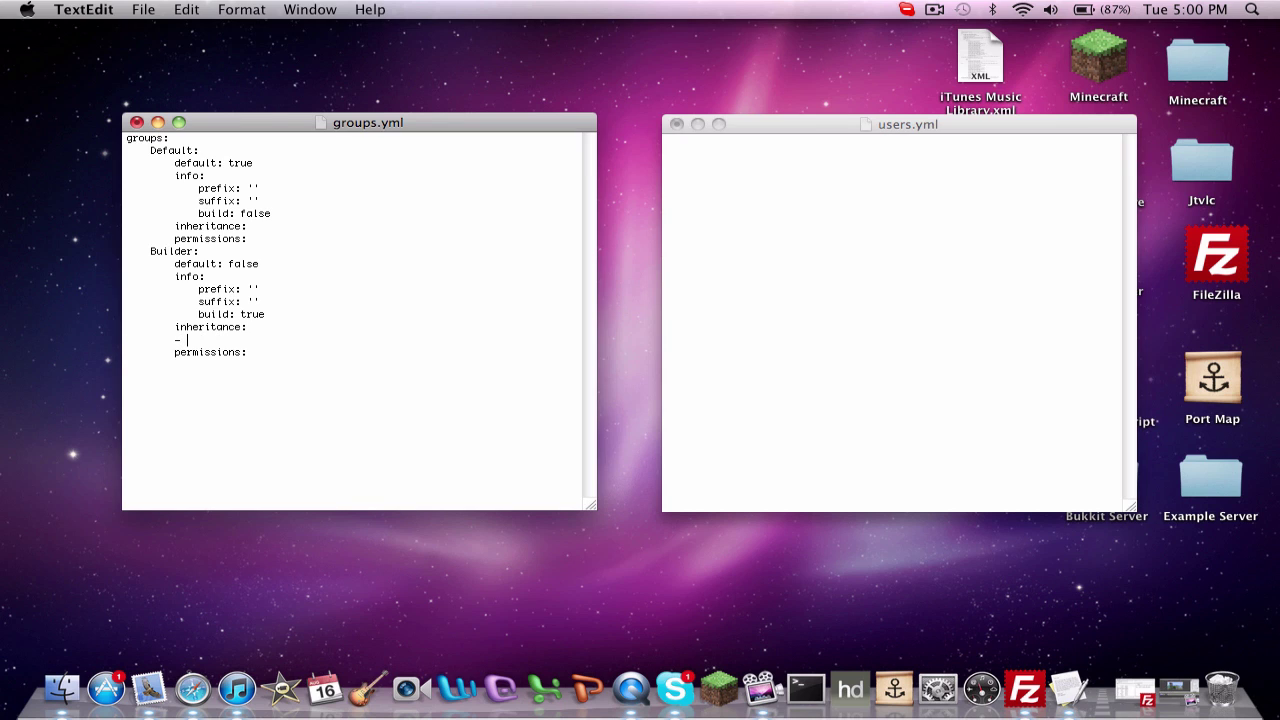
text(- Default)
click(274, 363)
key(BackSpace)
text(-)
click(313, 357)
- Delete the stray dash line and paste a copy of Builder's settings below its block
drag(283, 366, 104, 365)
key(BackSpace)
drag(274, 352, 124, 265)
key(super+c)
click(252, 354)
key(Return)
key(super+v)
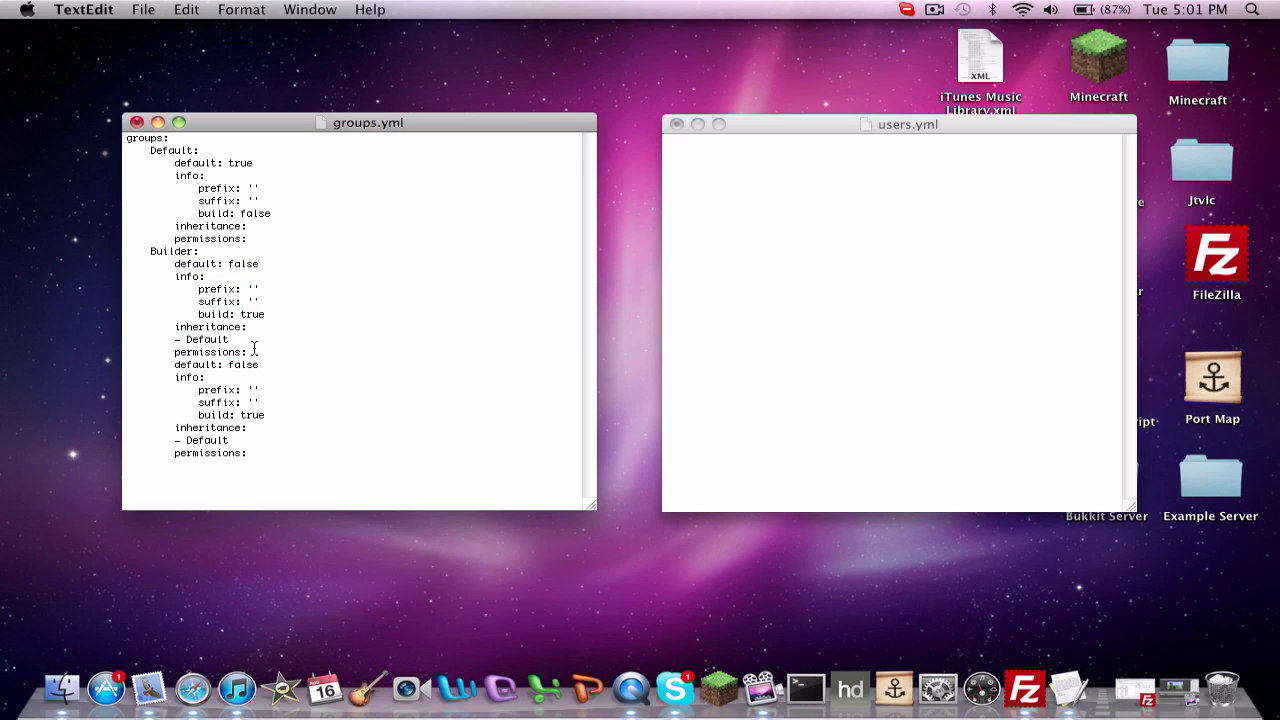
- Name the pasted group Moderator and add '- Builder' to its inheritance
click(127, 364)
key(Return)
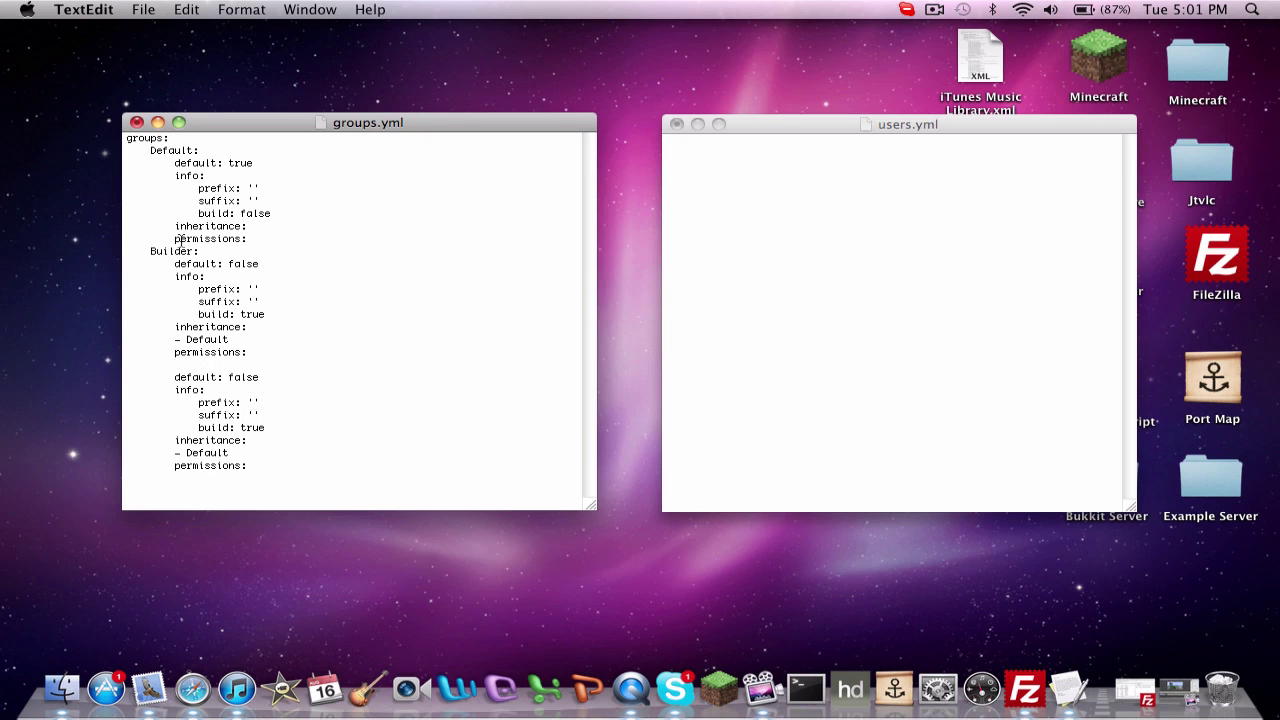
drag(201, 251, 91, 256)
key(super+c)
click(146, 369)
key(super+v)
double_click(155, 365)
text(Moderator)
click(249, 455)
key(Return)
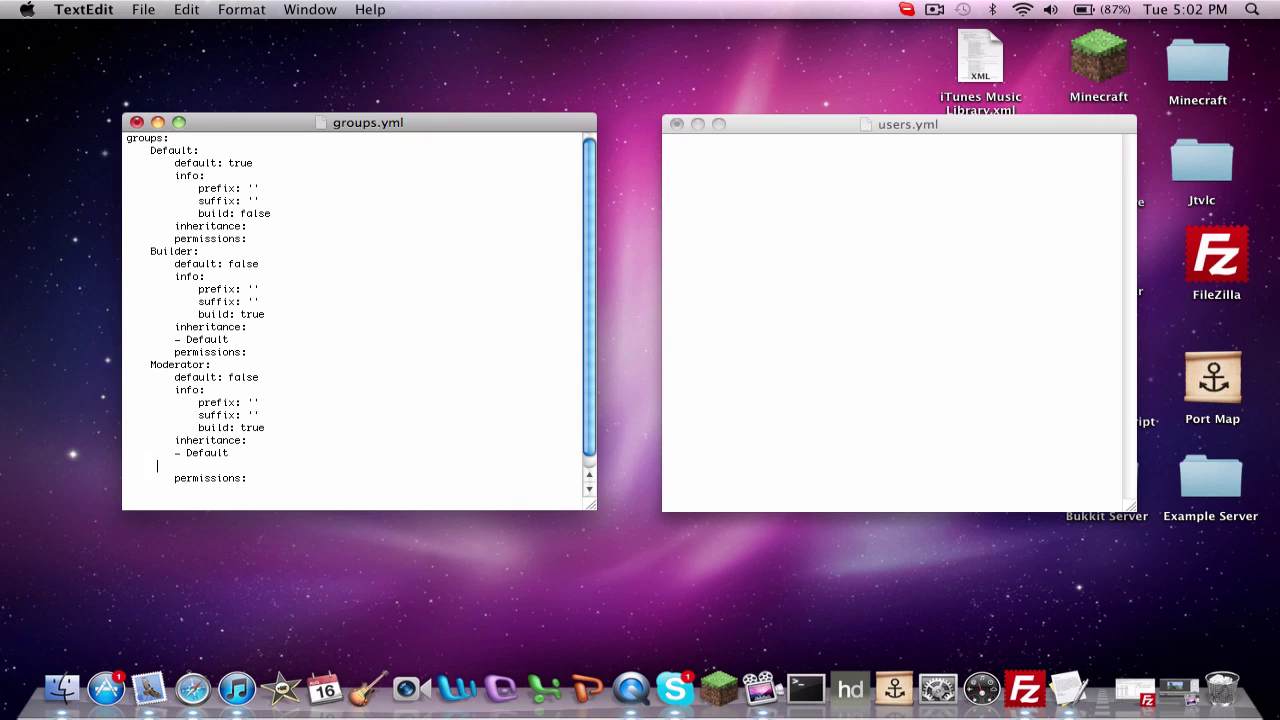
text(- Builder)
- Duplicate the Moderator group below itself and rename the copy Admin
click(265, 484)
drag(265, 484, 78, 372)
key(super+c)
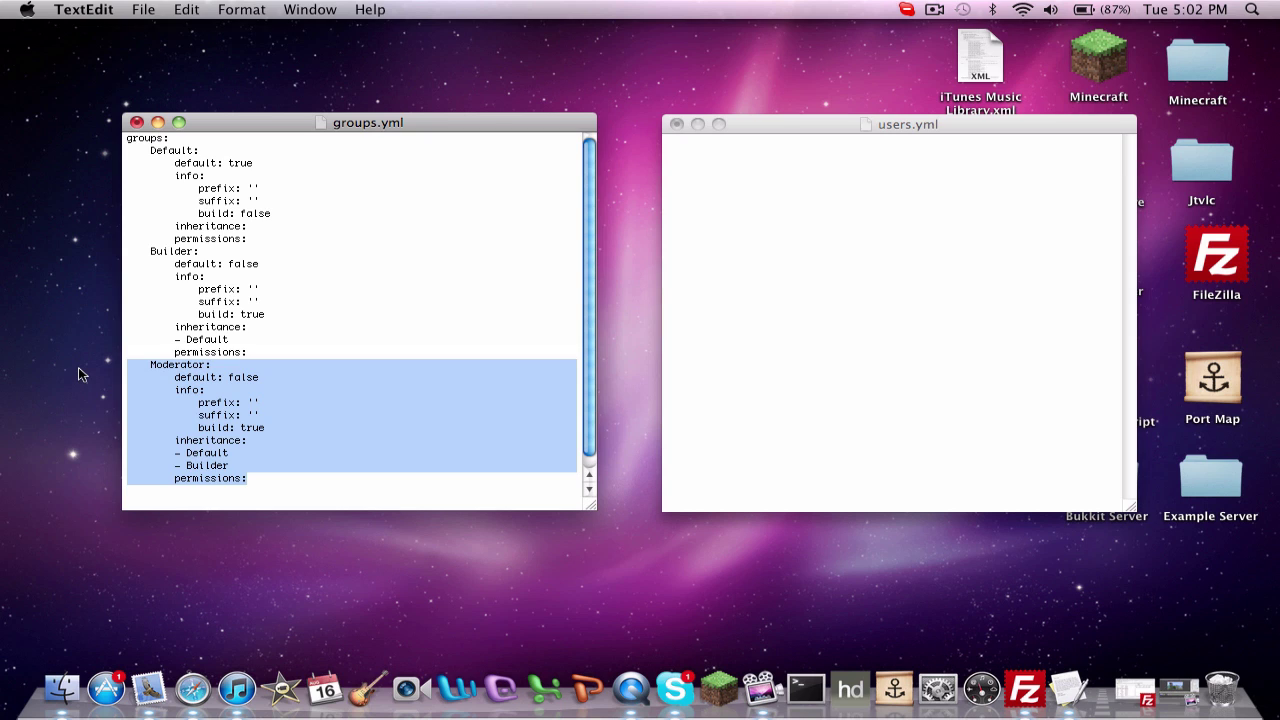
click(288, 477)
key(Return)
key(super+v)
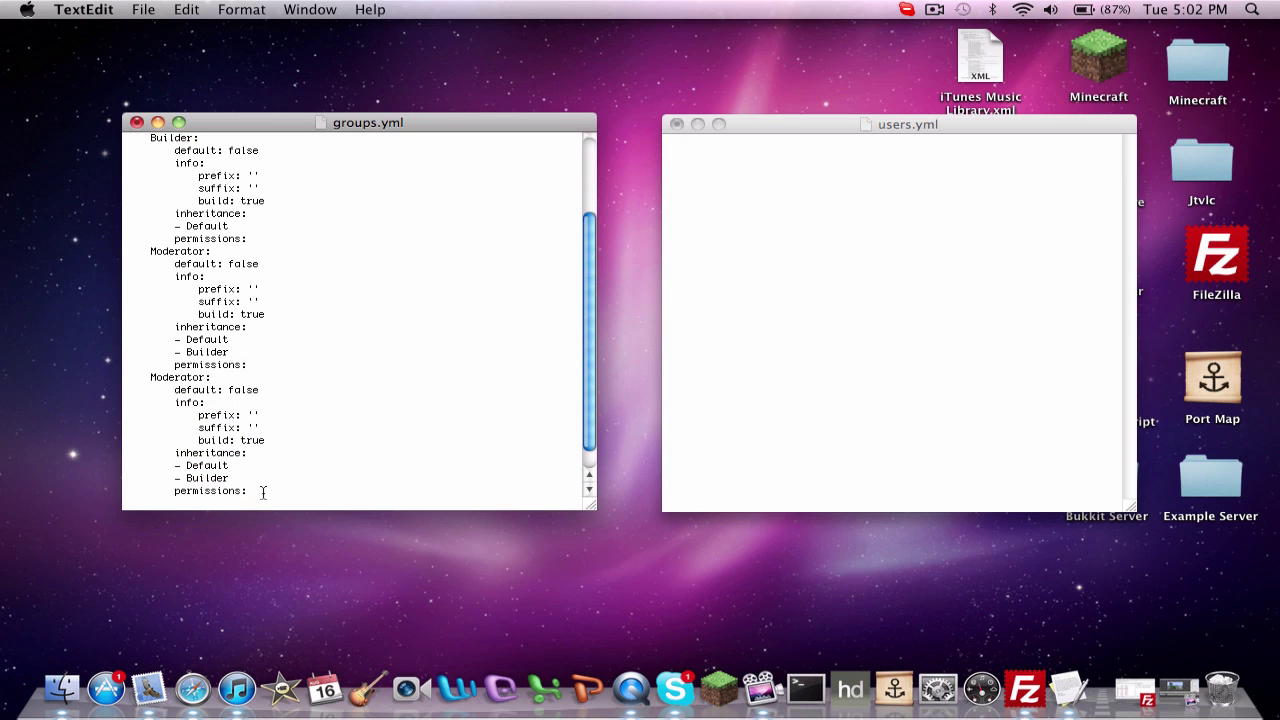
double_click(190, 378)
text(Admin:)
- Delete Admin's '- Default' and '- Builder' lines and grant its permissions the '*' wildcard
drag(242, 480, 123, 465)
key(BackSpace)
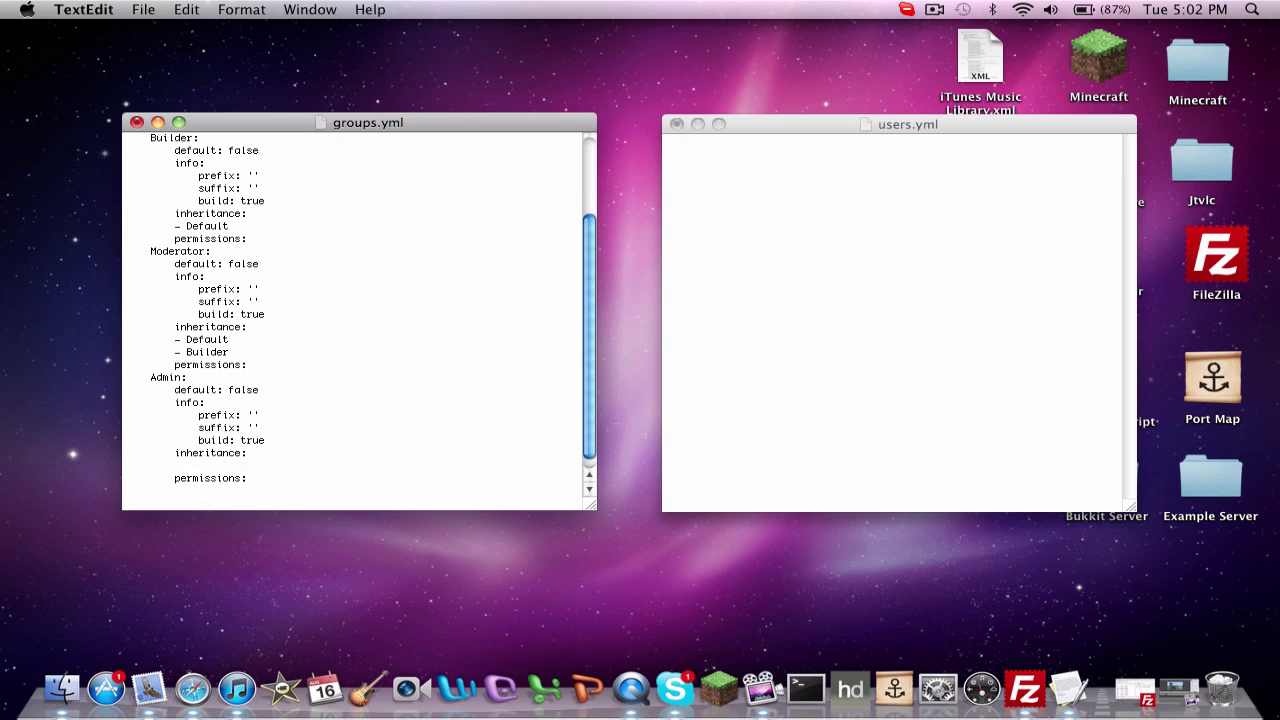
key(BackSpace)
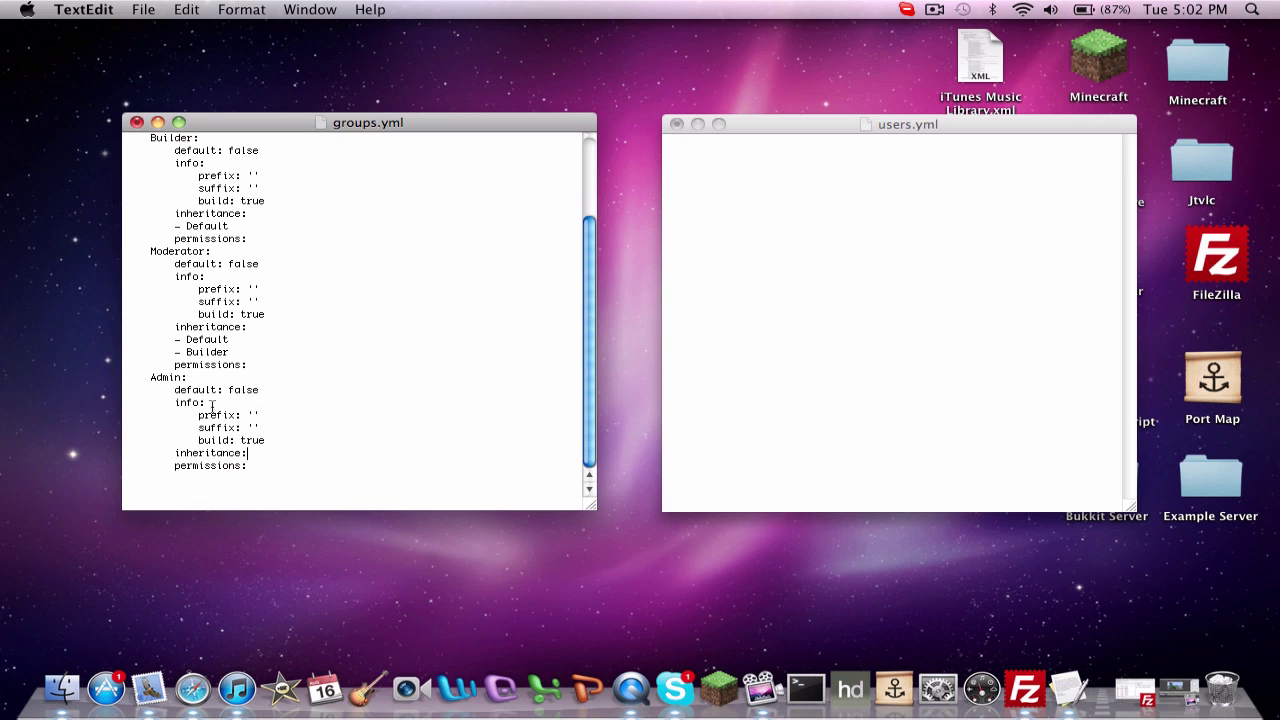
click(257, 471)
key(Return)
text(*)
- Remove the trailing empty line from groups.yml, then save and close it
key(BackSpace)
click(137, 121)
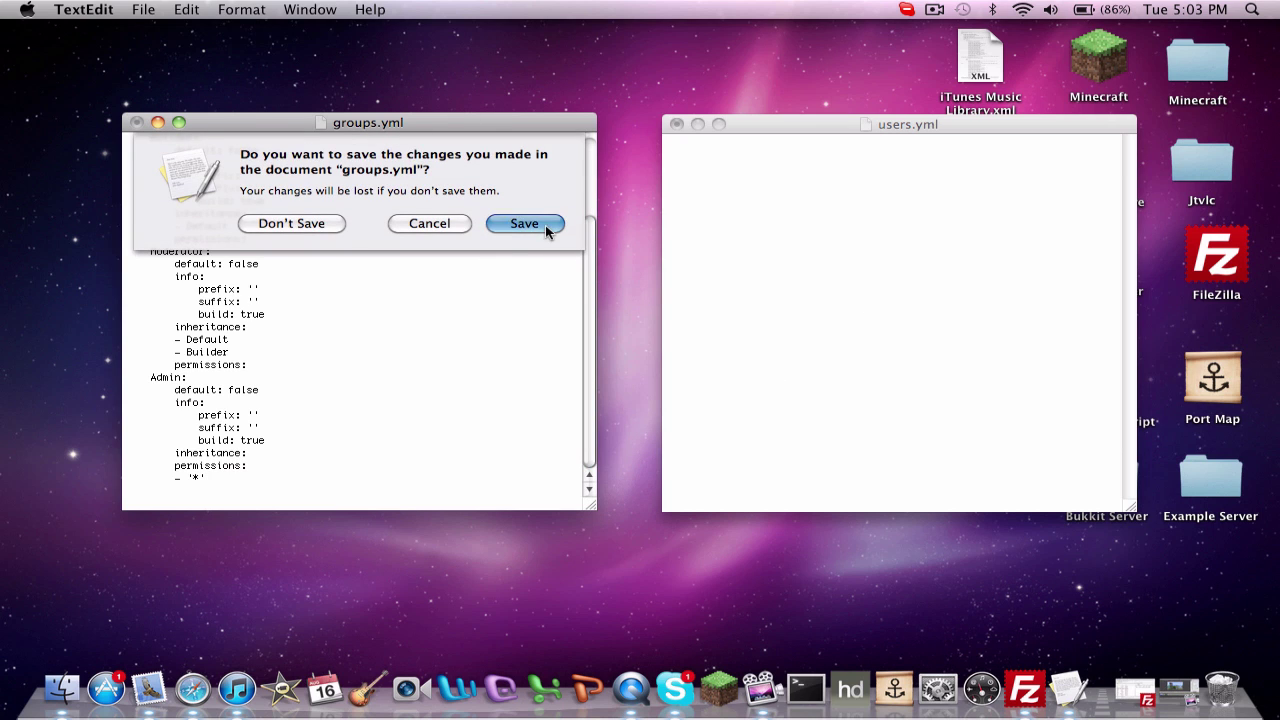
click(548, 228)
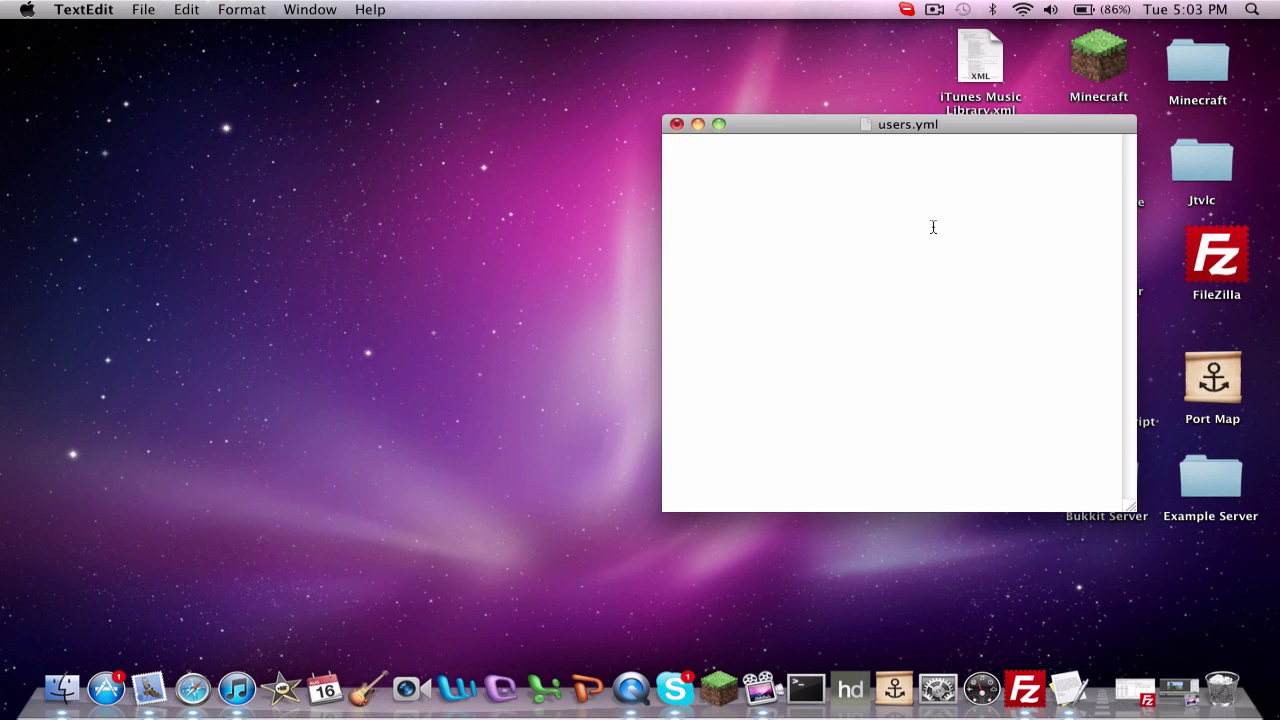
- Start users.yml with users:, slowmonkey1227:, and empty permissions: and groups: keys
text(users)
text(:)
text(slowmonkey1227)
text(:)
key(Return)
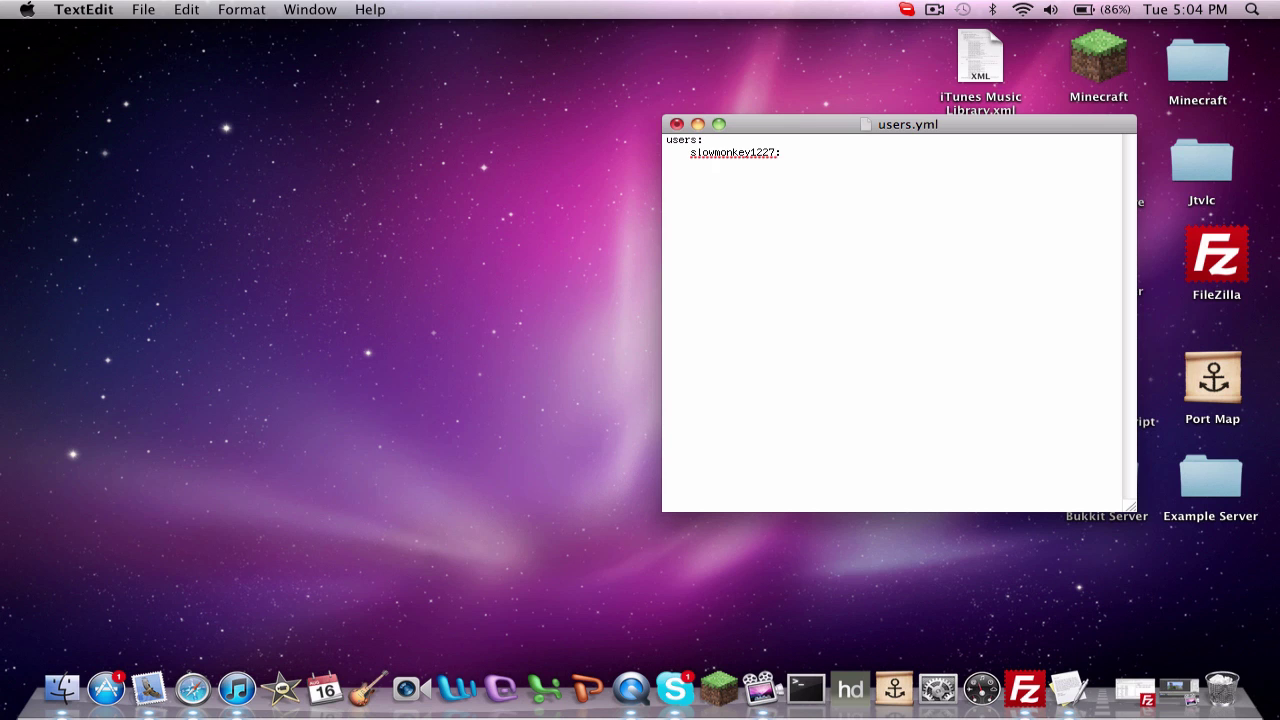
text(permissions)
text(:)
text(- -gro)
key(BackSpace)
key(BackSpace)
key(BackSpace)
key(BackSpace)
text(groups)
text(:)
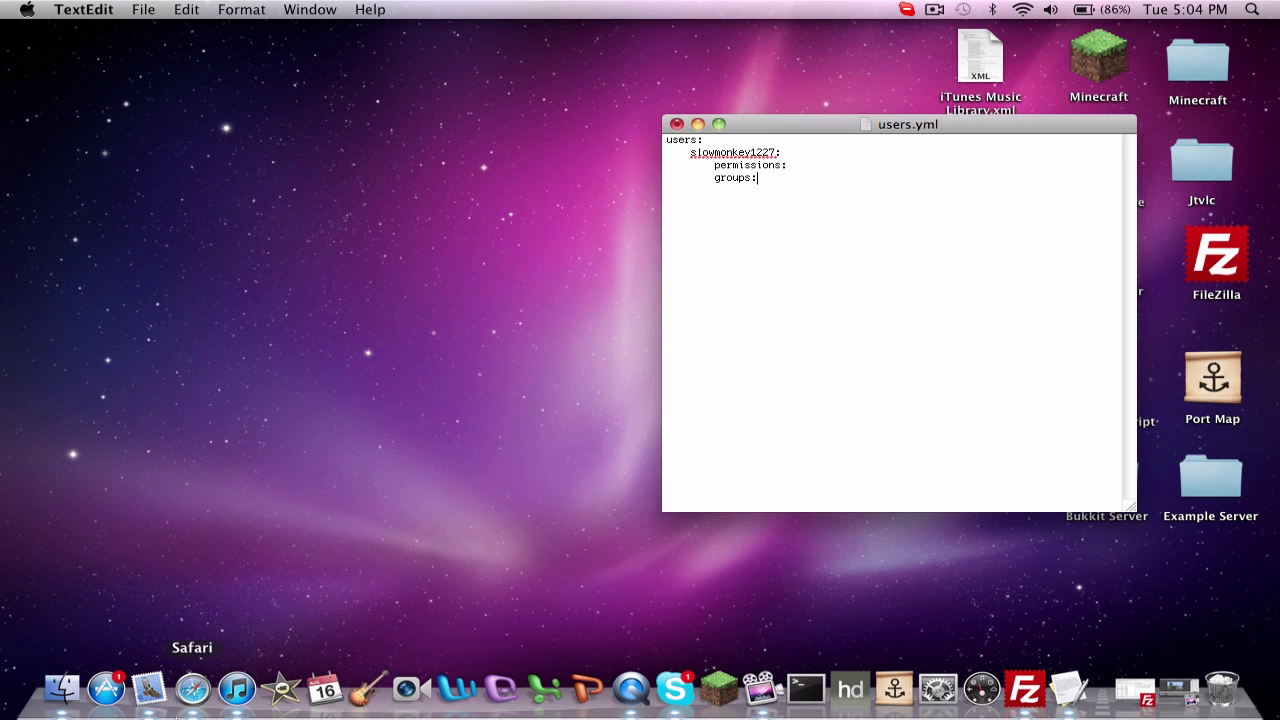
click(62, 688)
click(252, 459)
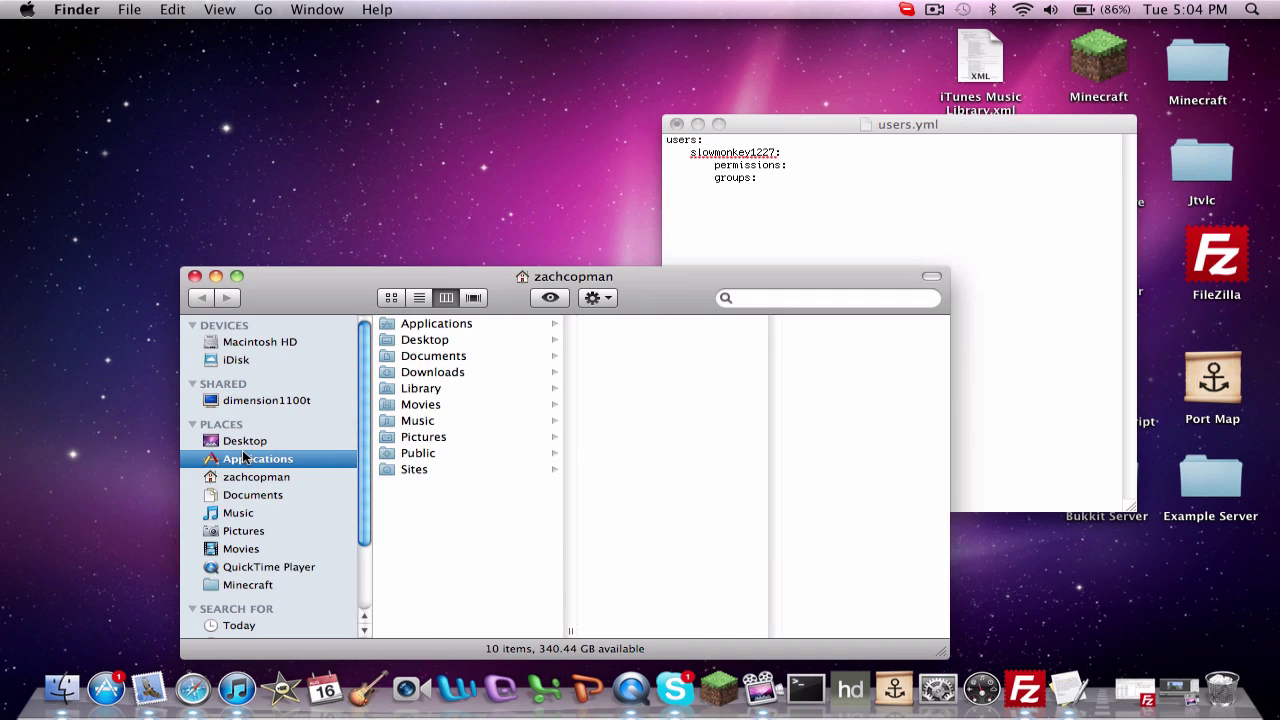
click(245, 441)
click(427, 356)
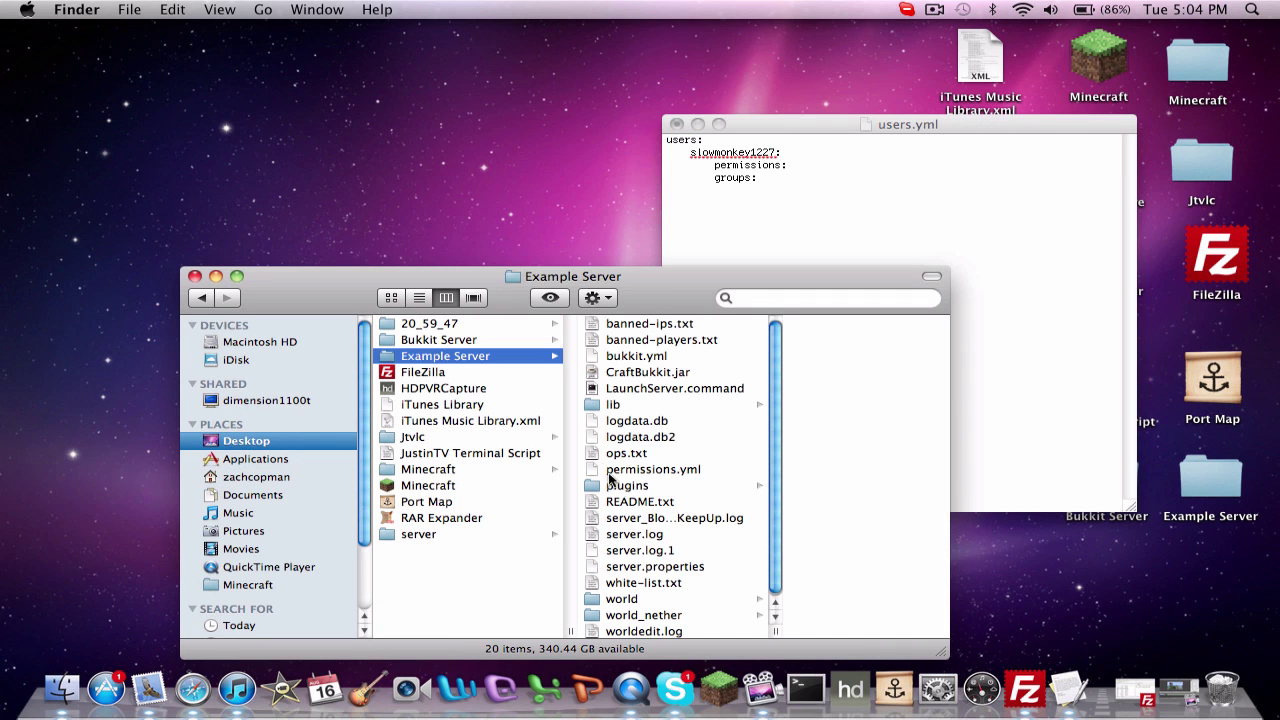
click(622, 487)
scroll(817, 405, down, 10)
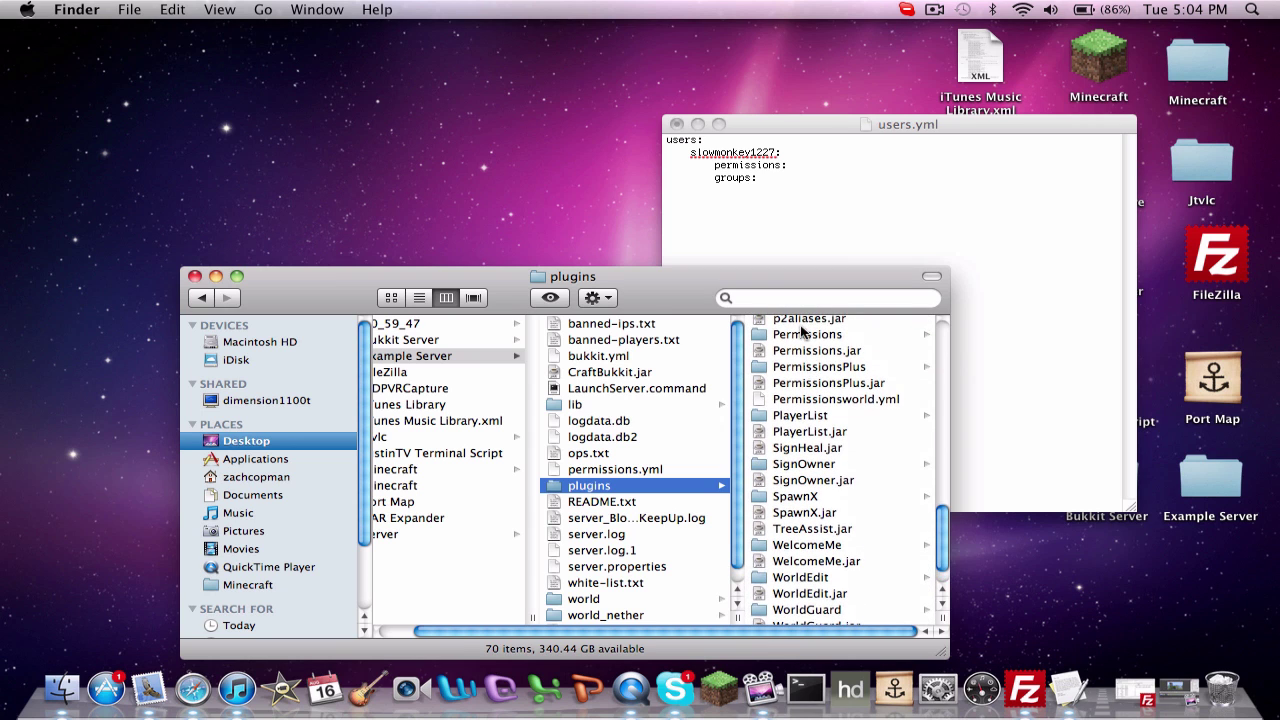
click(806, 334)
click(809, 360)
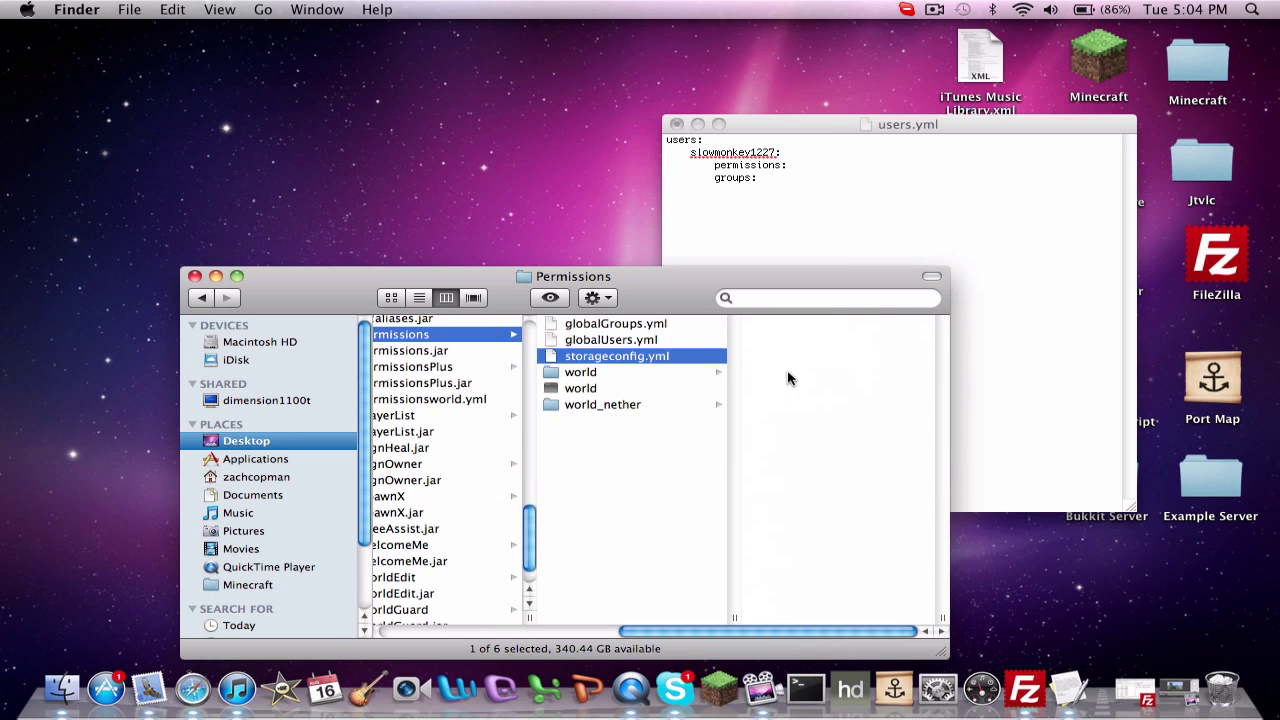
click(722, 374)
double_click(780, 345)
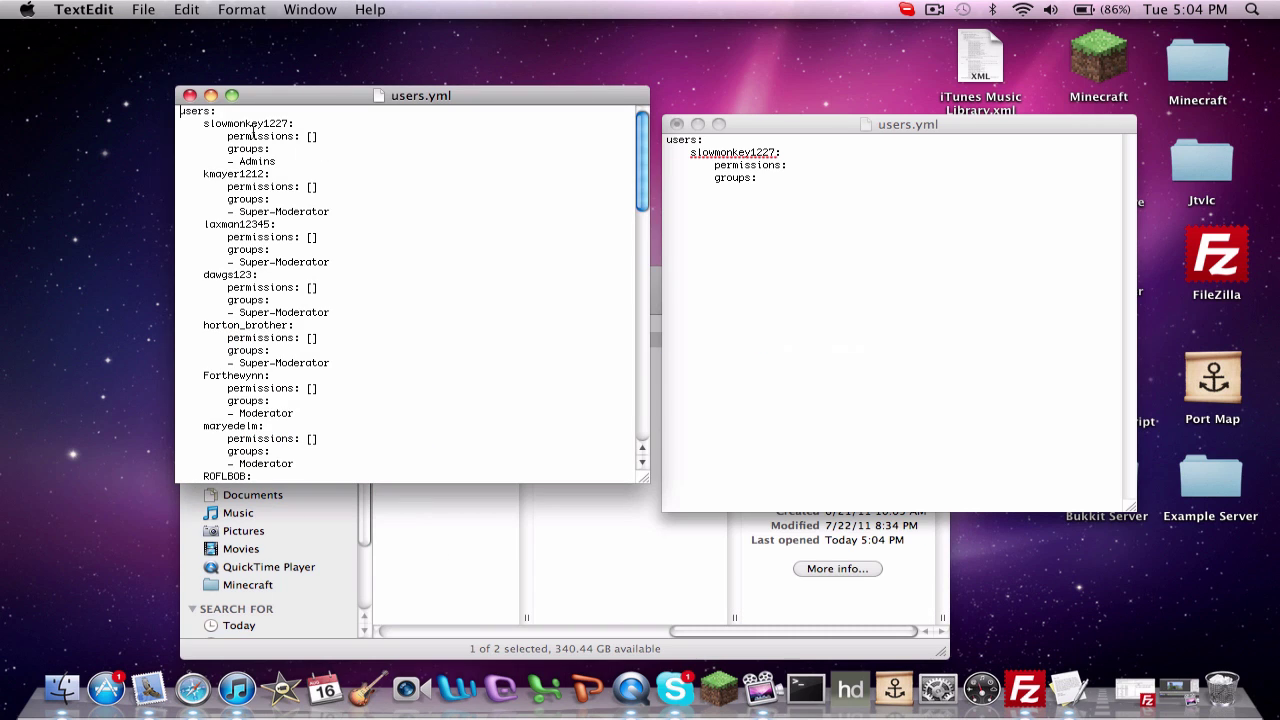
click(190, 95)
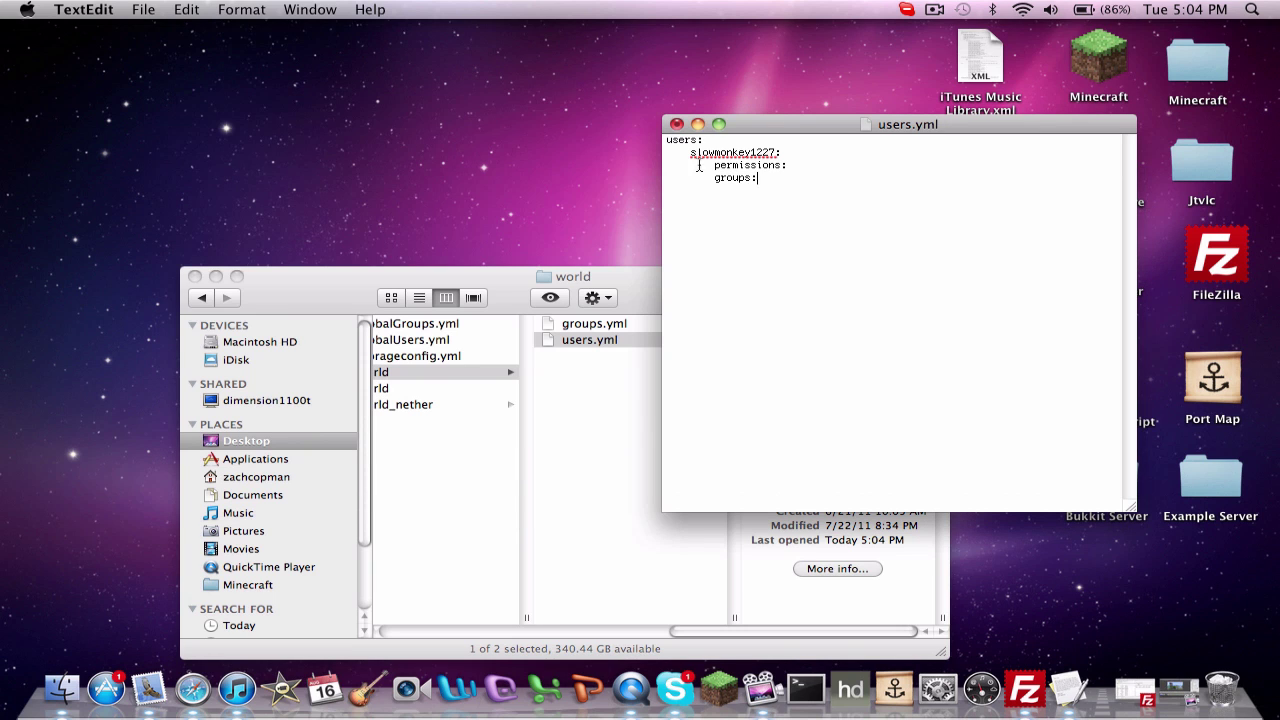
click(195, 276)
key(Return)
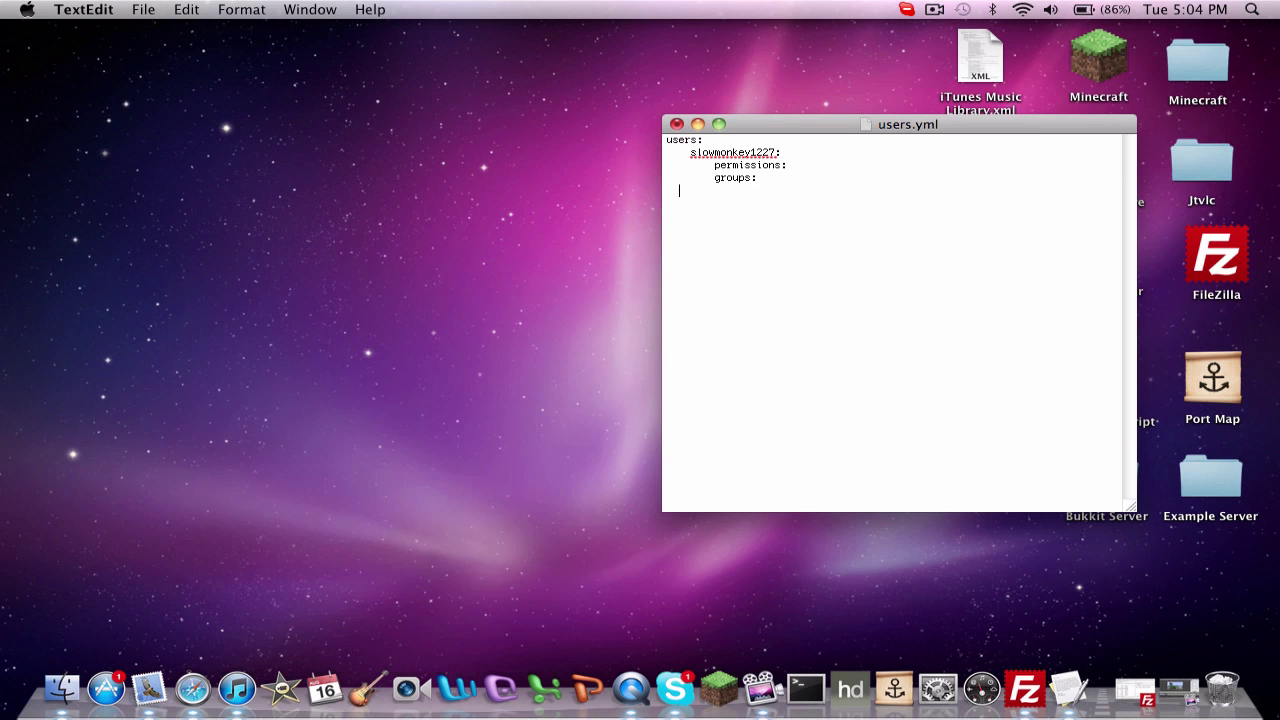
text(- Admin)
key(Return)
text(derp:)
- Copy the permissions: and groups: lines under derp with a '- Default' group
drag(760, 182, 648, 162)
key(super+c)
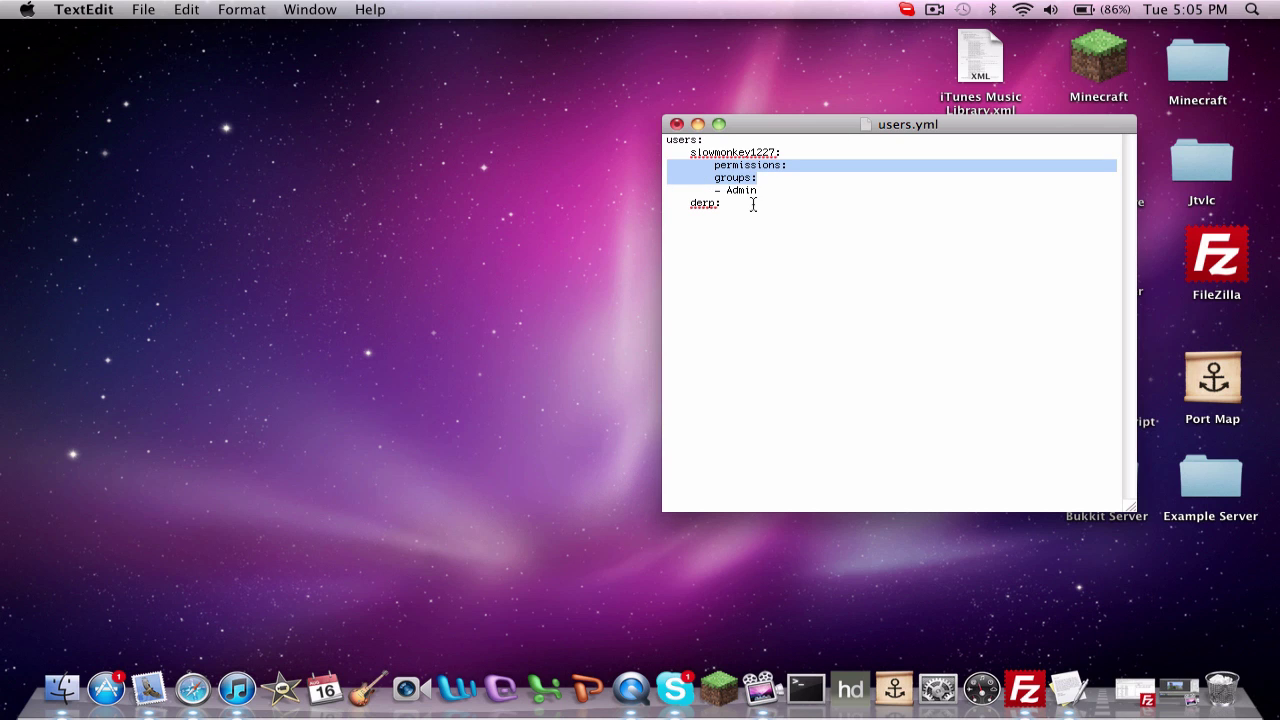
click(720, 220)
key(super+v)
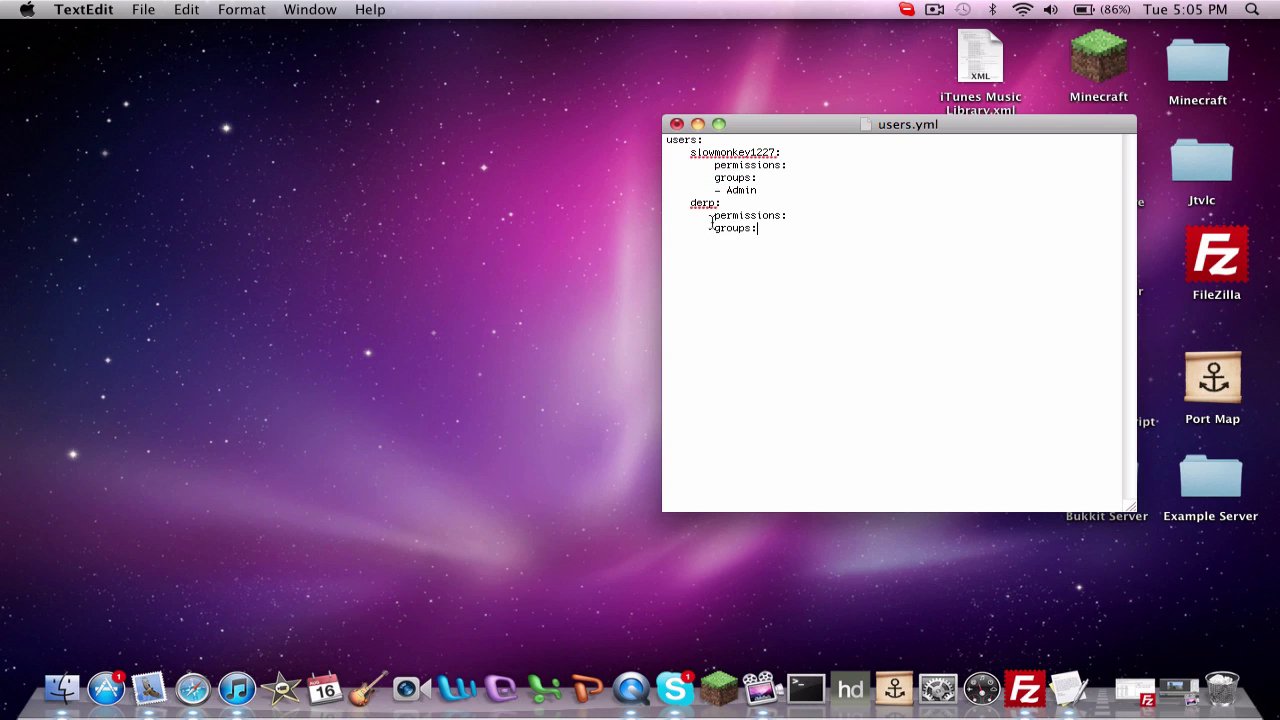
key(Return)
text(-)
text( Default)
- Change derp's group from Default to Moderator and save users.yml
mouse_move(780, 240)
mouse_down()
mouse_move(720, 240)
mouse_move(778, 244)
mouse_up()
click(730, 240)
text(Moderator)
key(super+s)
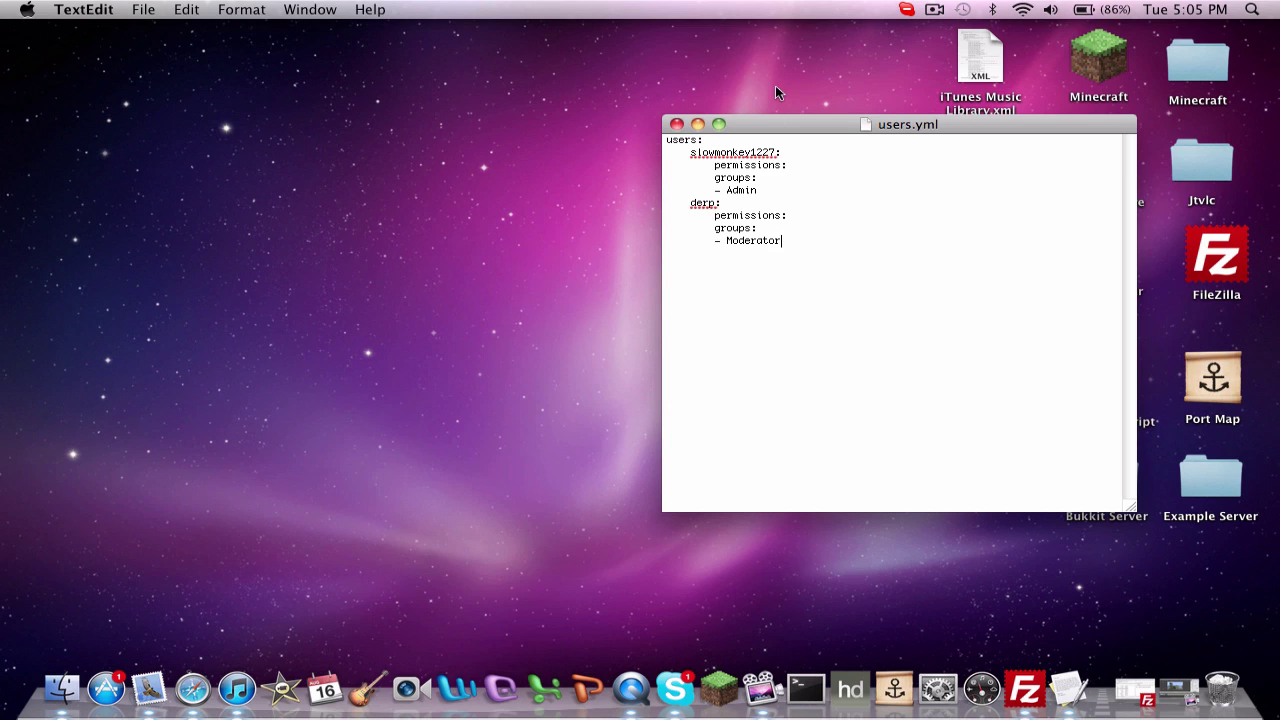